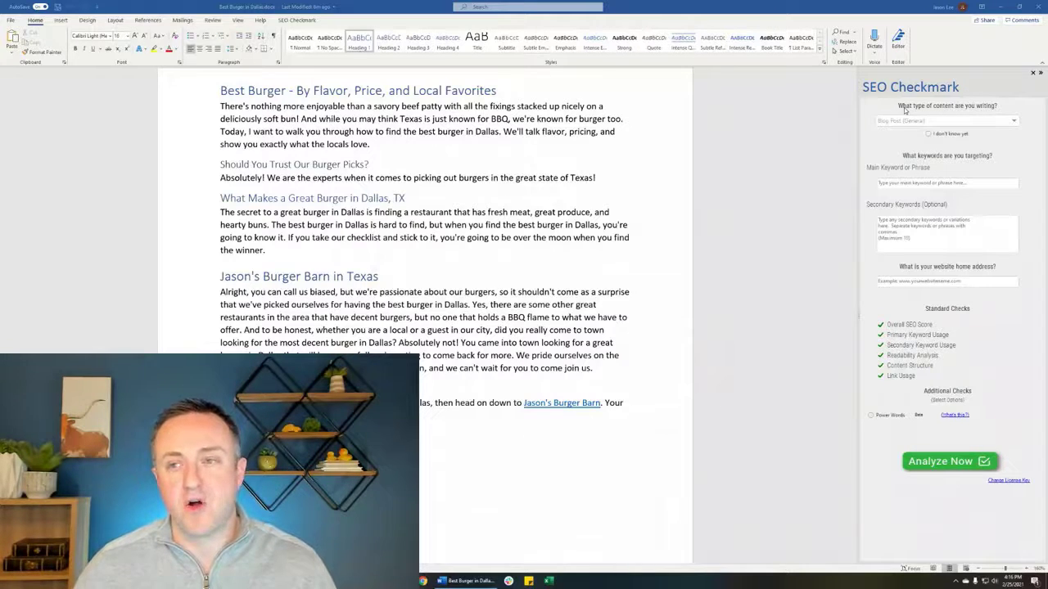
- Choose Blog Post (General) as the type of content being written in the SEO check form
left_click(1016, 126)
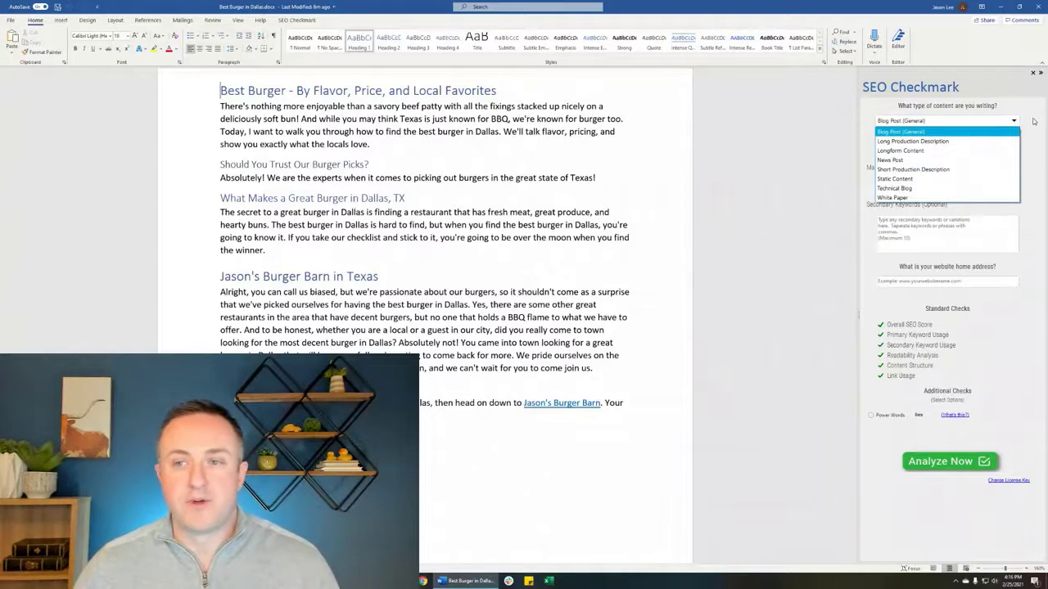
left_click(1033, 120)
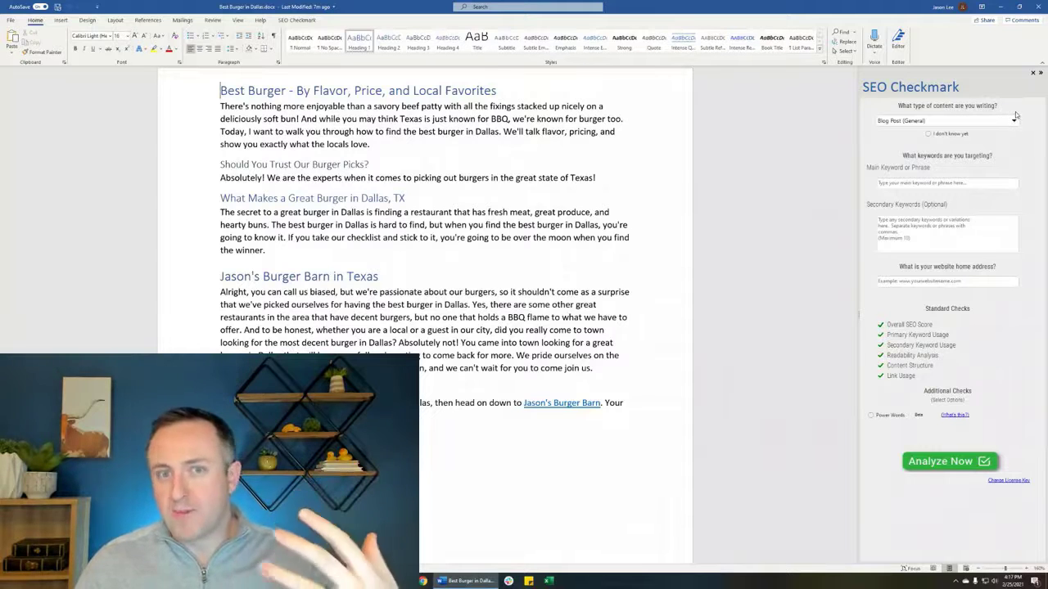
left_click(1014, 121)
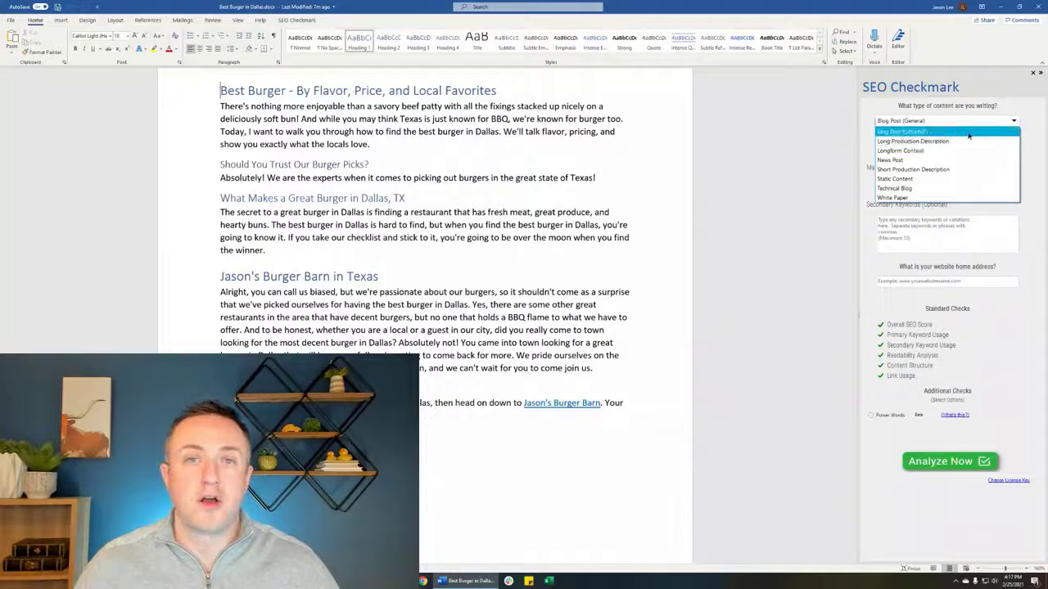
left_click(968, 132)
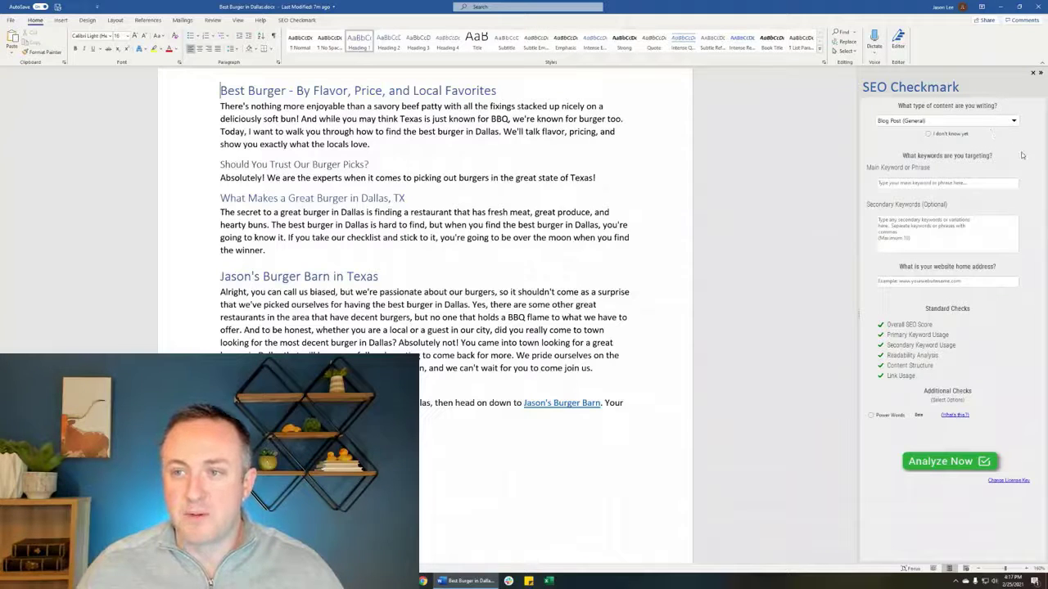
- Enter "best burger in dallas" as the main keyword or phrase
left_click(915, 182)
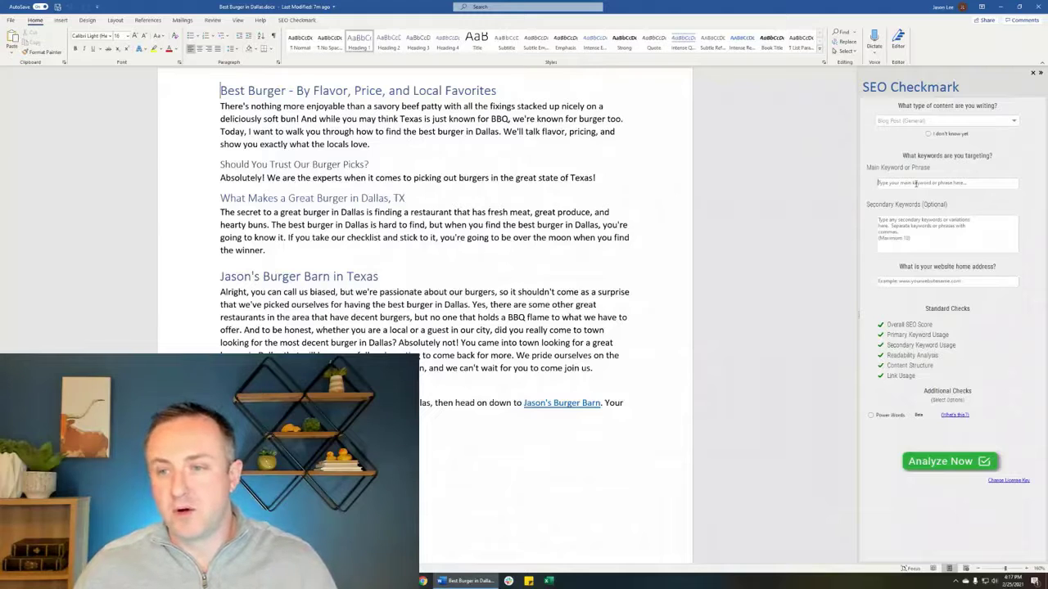
type("best")
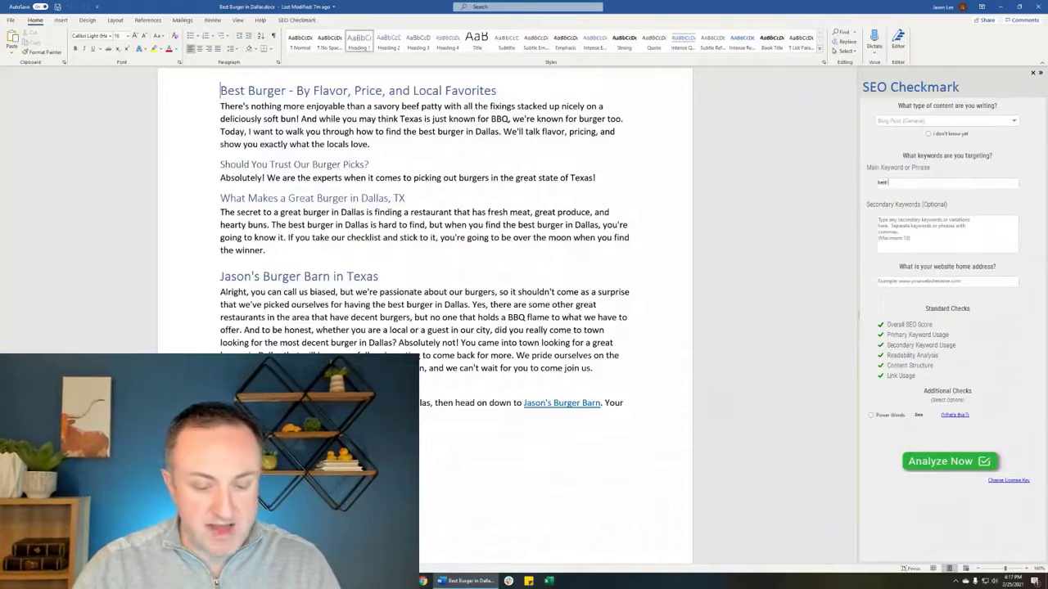
type(" burger in")
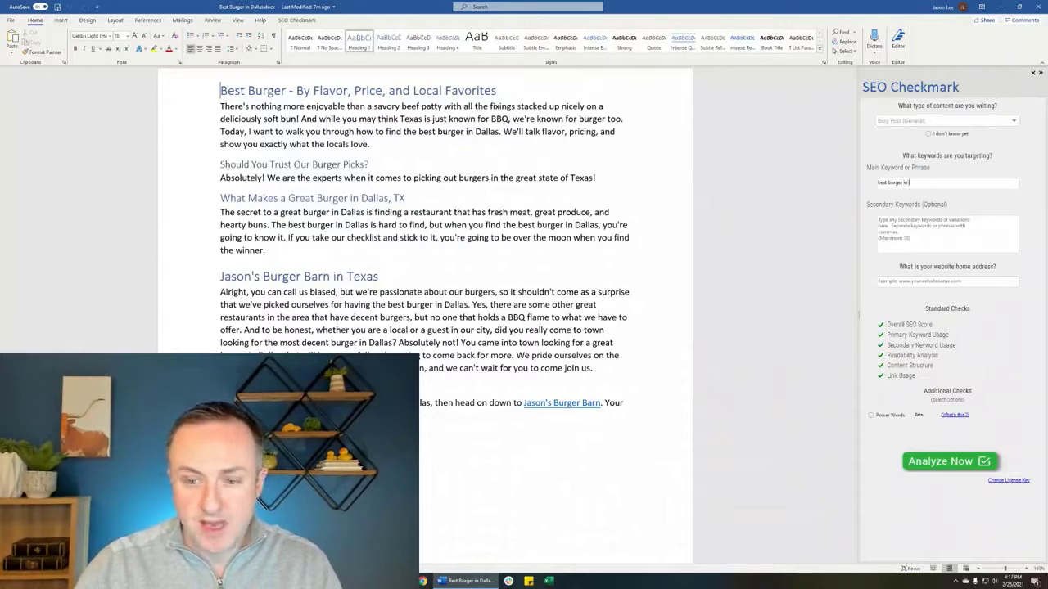
type(" dallas")
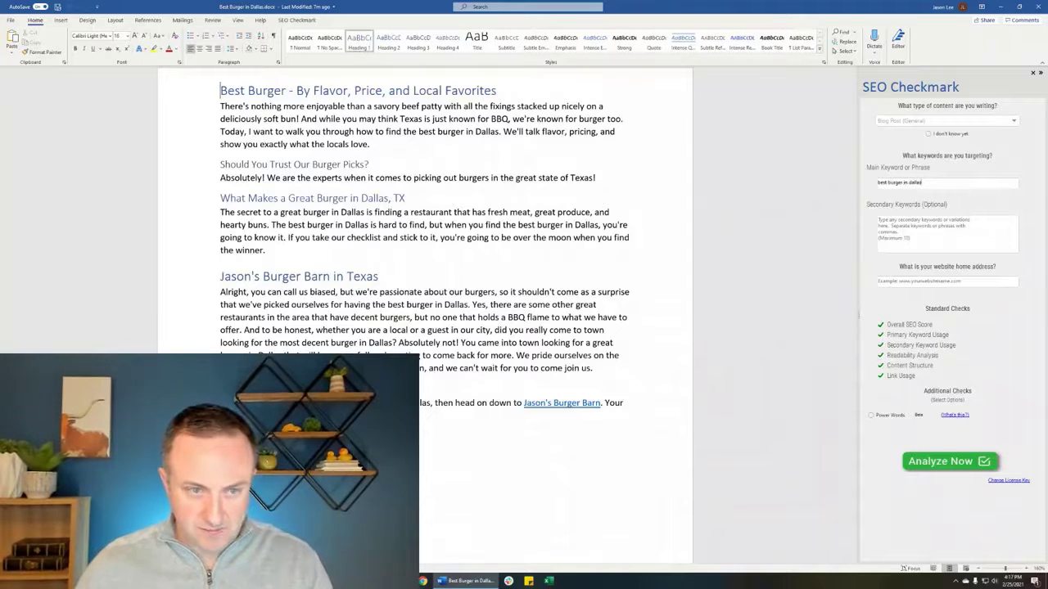
- Enter "great burger in dallas, top burger in dallas" as the secondary keywords
left_click(931, 219)
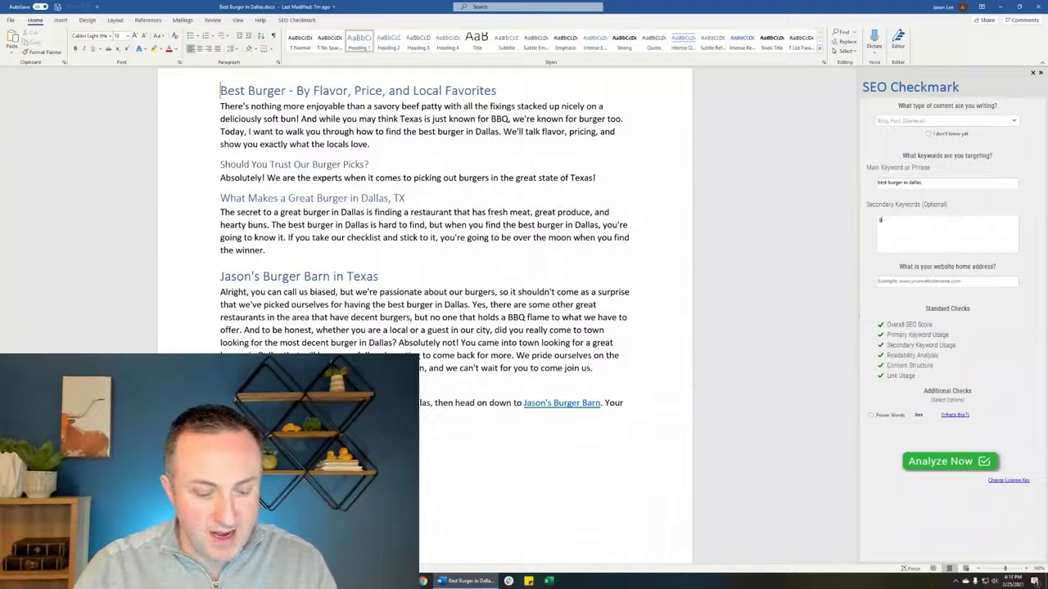
type("great burger in dal")
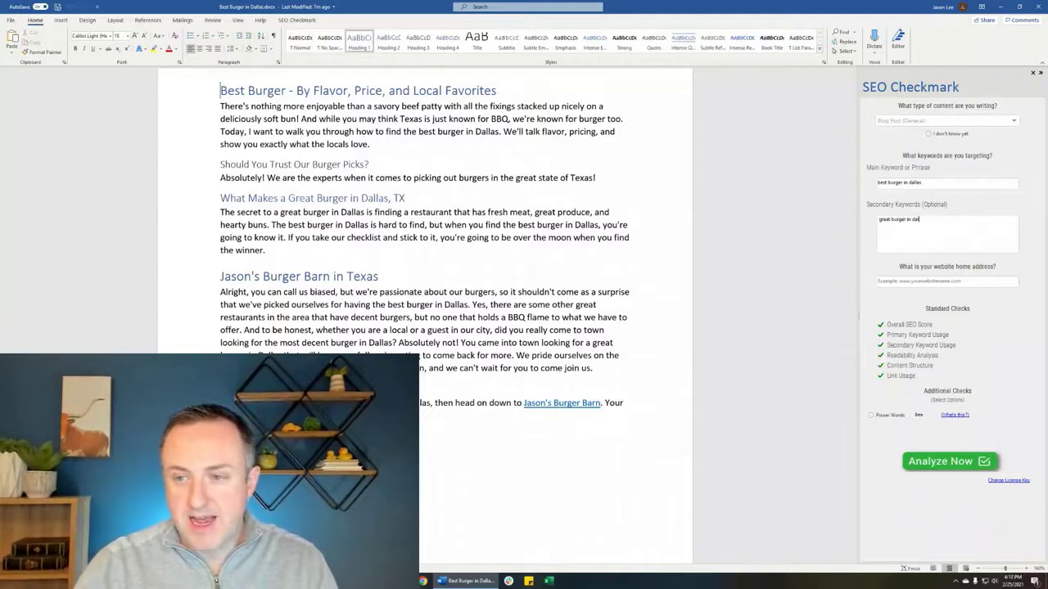
type("las, top")
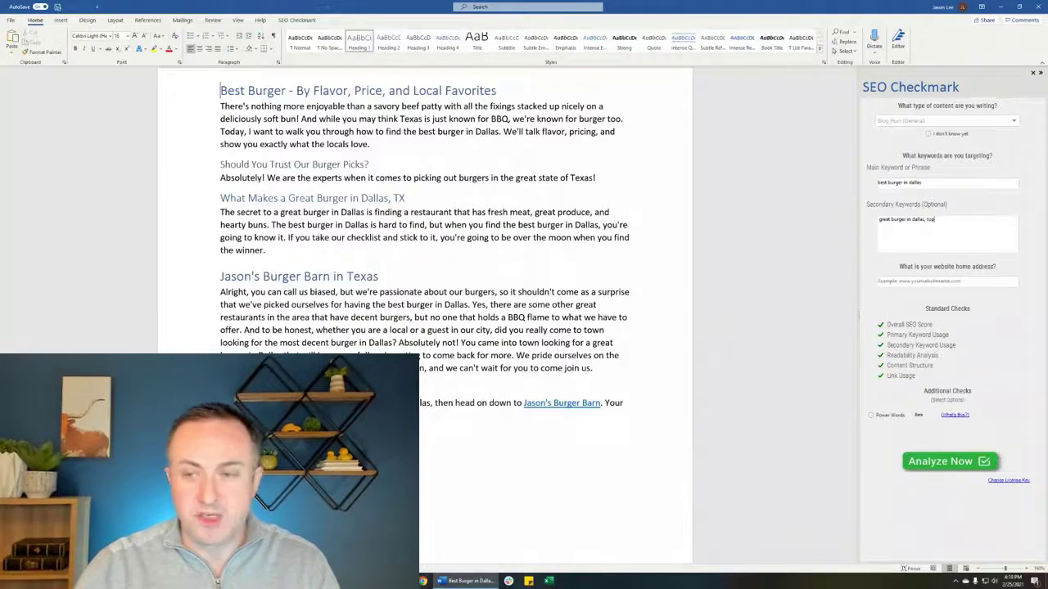
type(" burger in dallas")
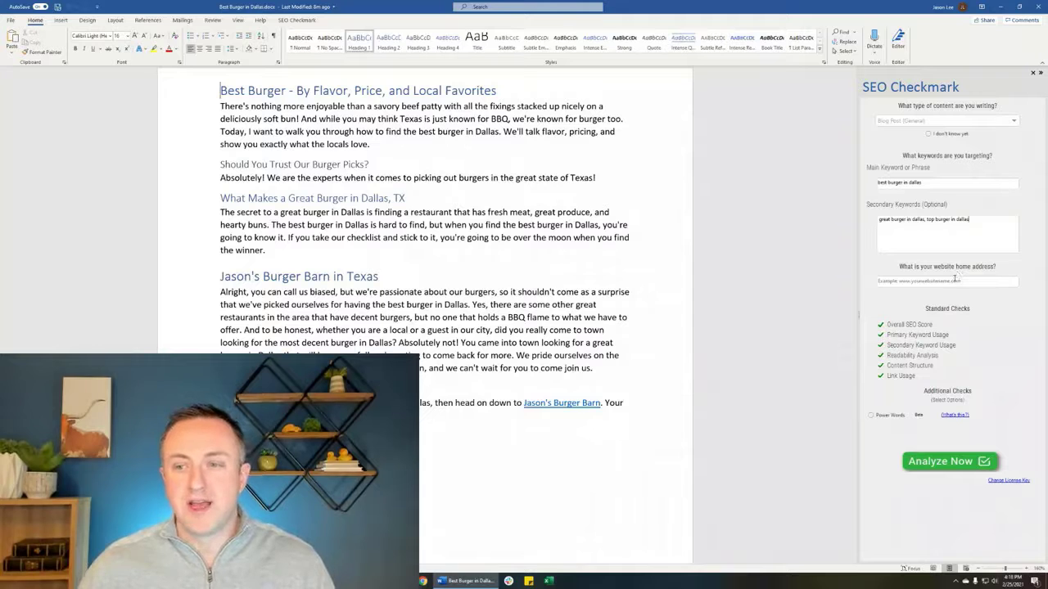
- Enter jasonsburgerbarn.com as the website home address and run the SEO analysis
left_click(959, 281)
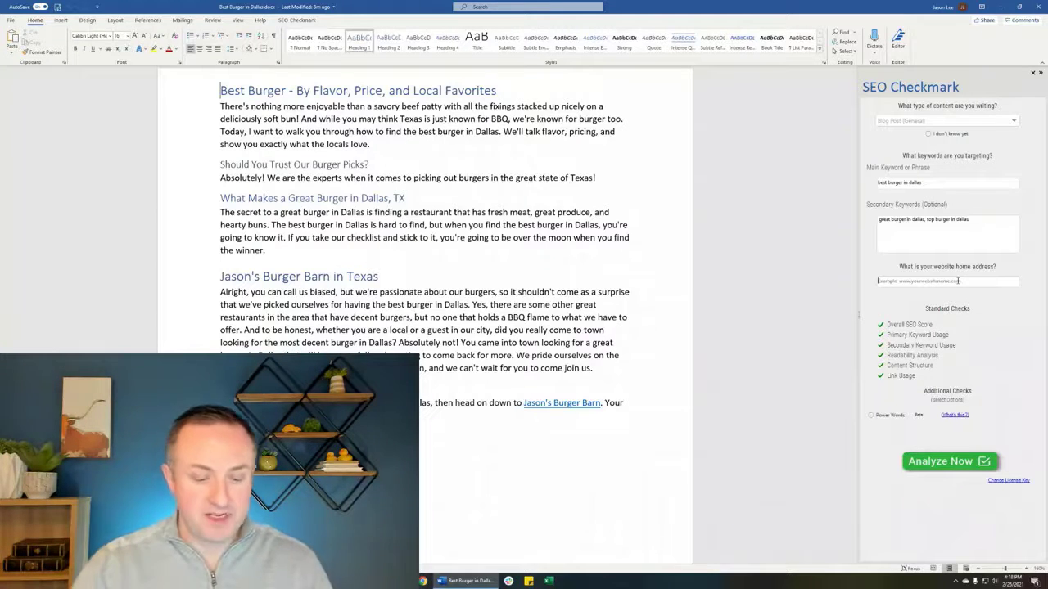
type("jasonsbu")
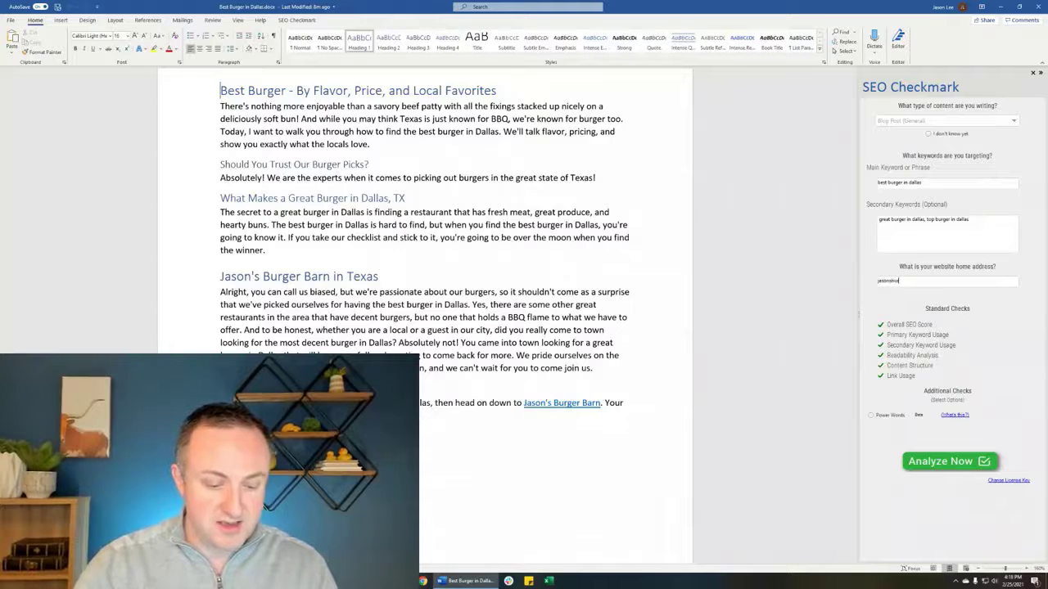
type("rgerbarn.com")
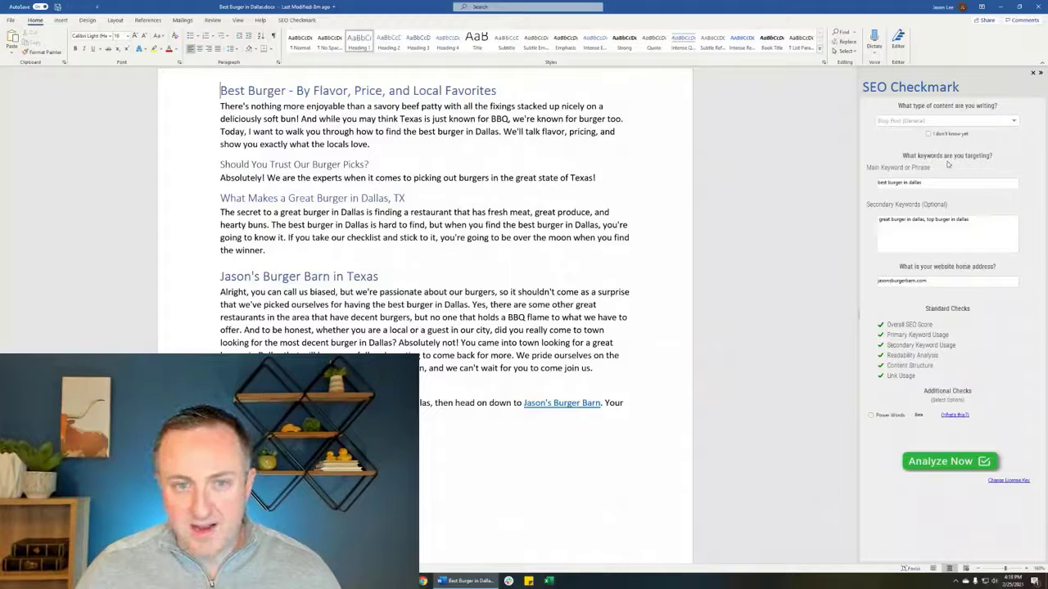
left_click(947, 463)
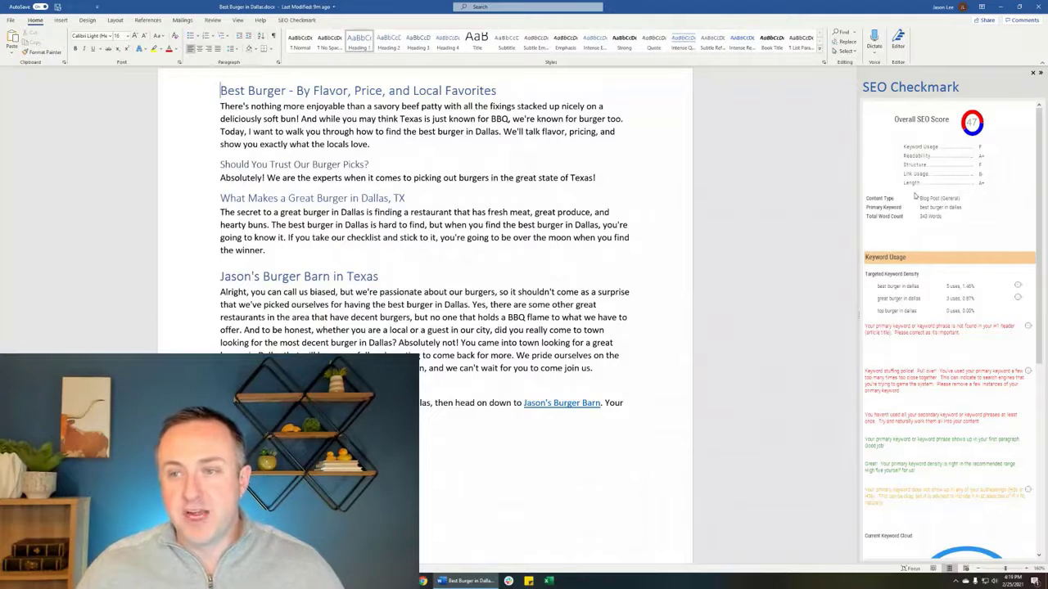
- Toggle the in-document highlights for "best burger in dallas" and "great burger in dallas" under Targeted Keyword Density, leaving both off
left_click_drag(1041, 154, 1042, 176)
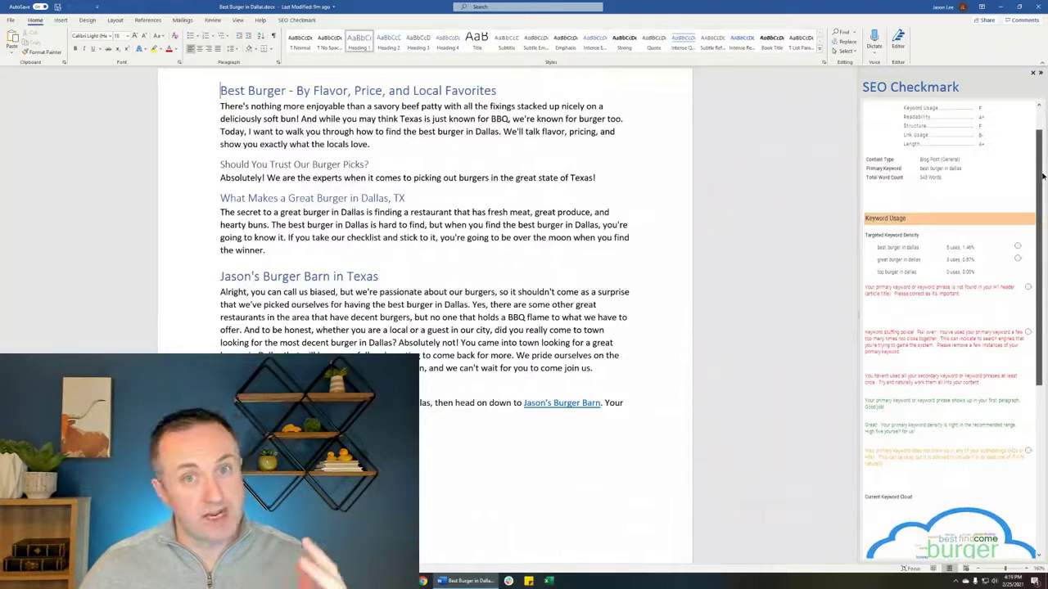
scroll(1041, 176, "down", 3)
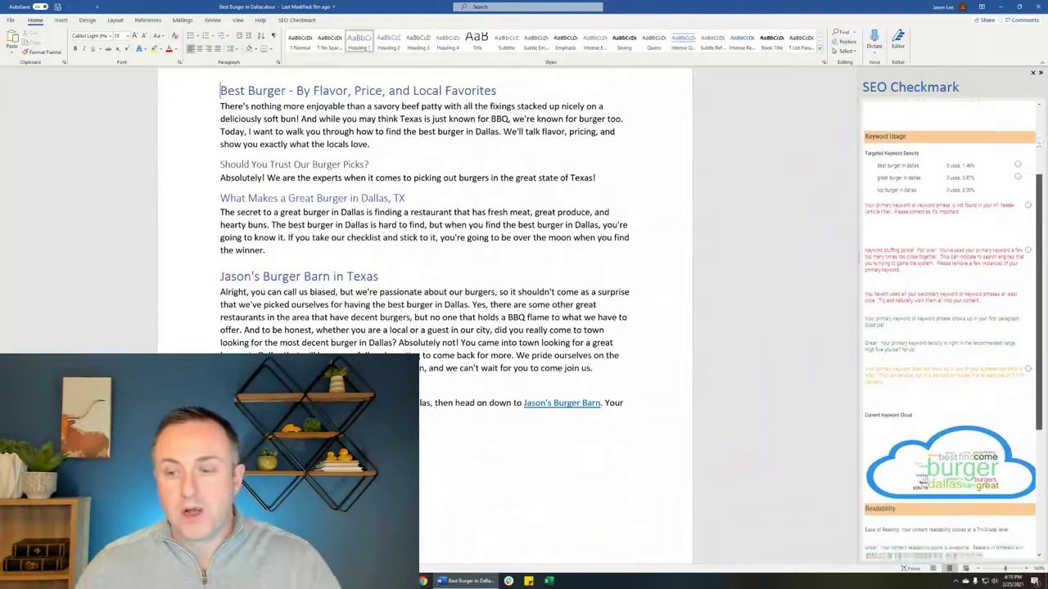
mouse_move(1042, 180)
left_mouse_down()
mouse_move(1042, 296)
mouse_move(1042, 139)
mouse_move(1042, 193)
left_mouse_up()
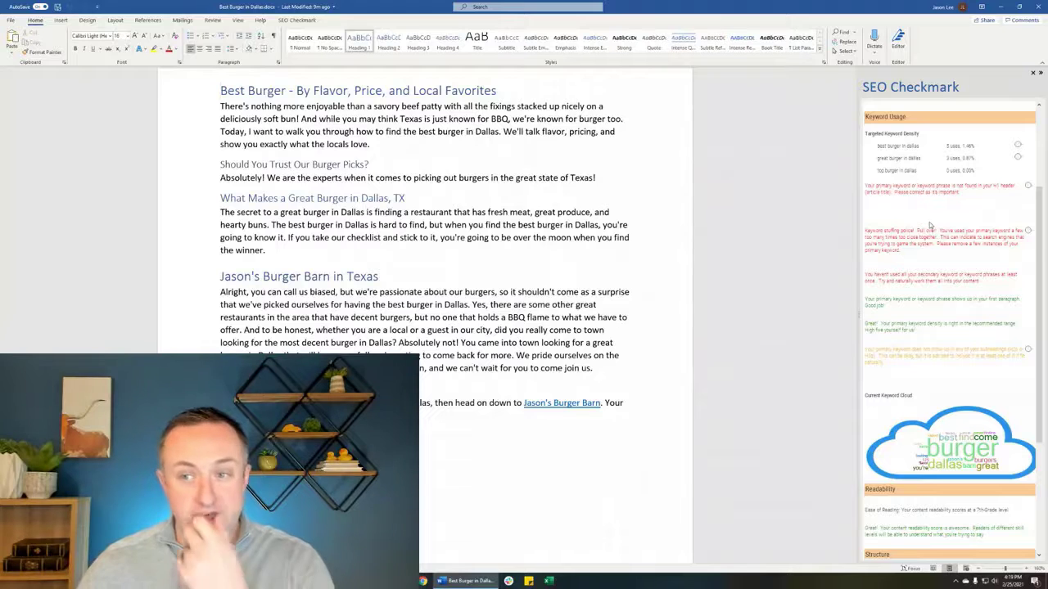
mouse_move(928, 224)
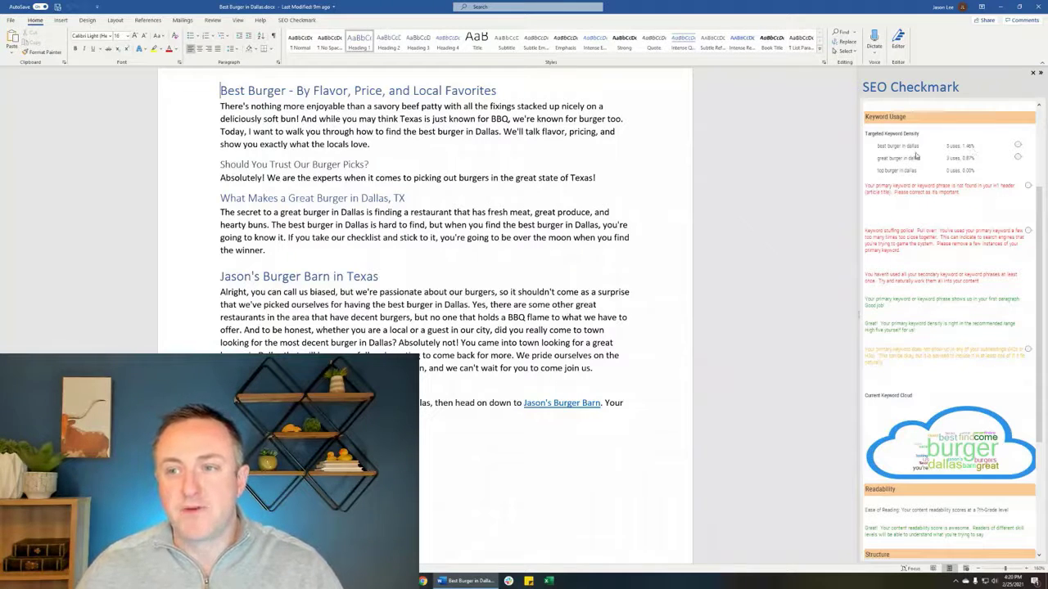
left_click(1018, 146)
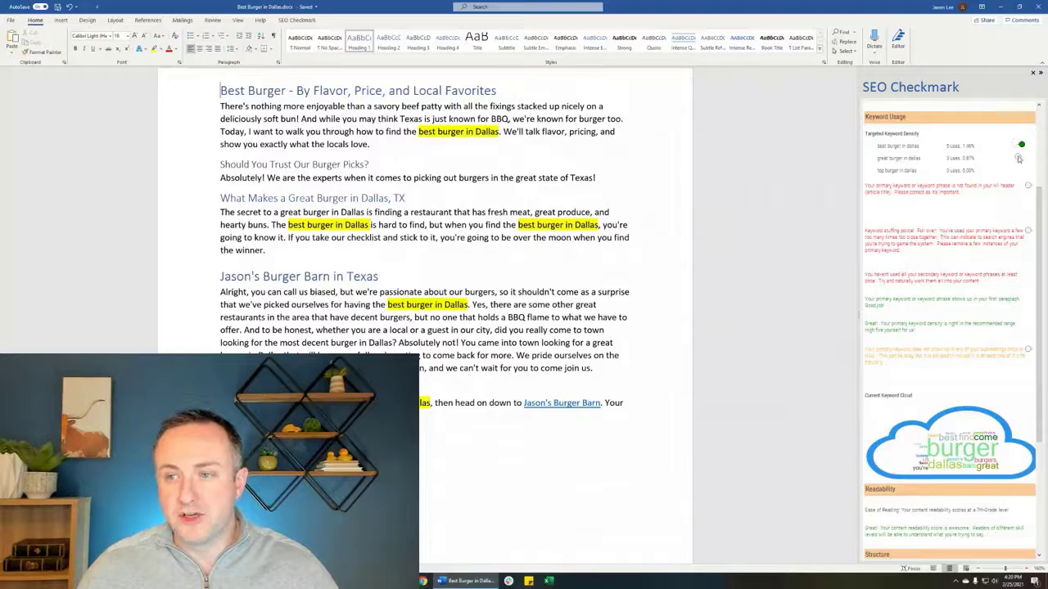
left_click(1020, 157)
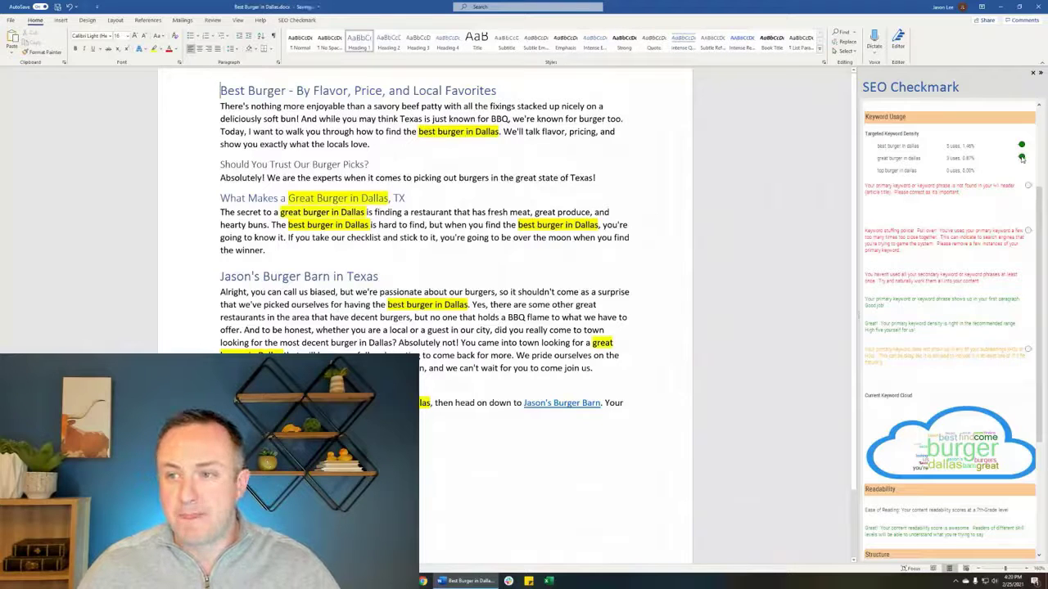
left_click(1021, 158)
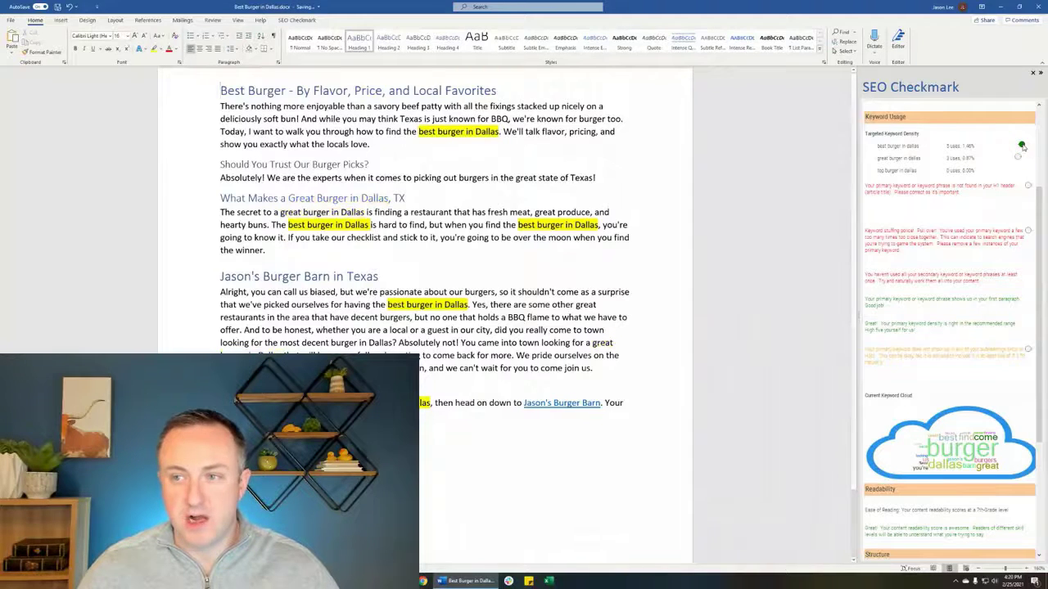
left_click(1021, 145)
left_click(1020, 158)
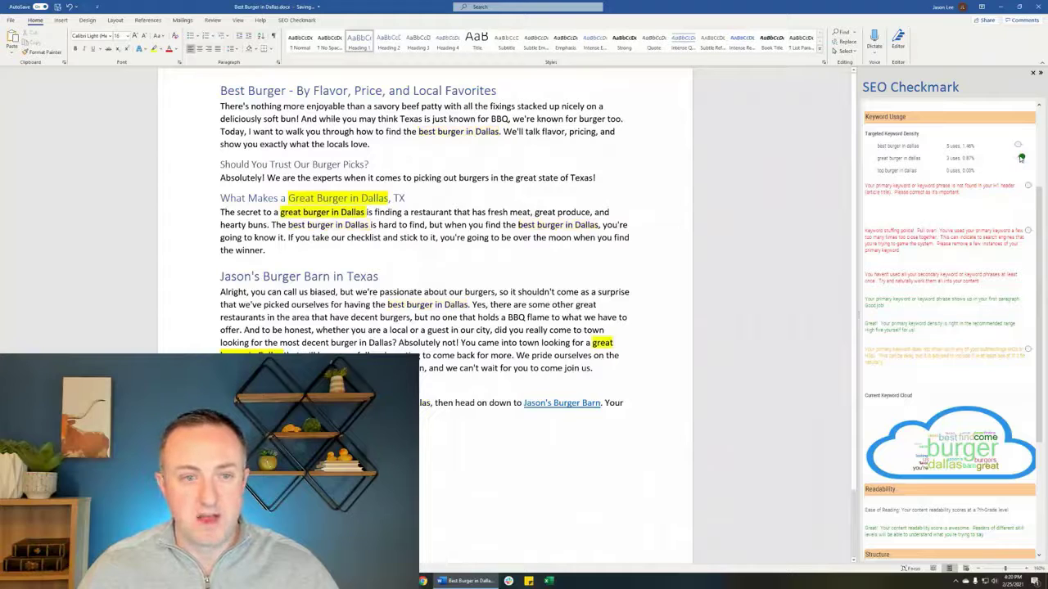
left_click(1020, 146)
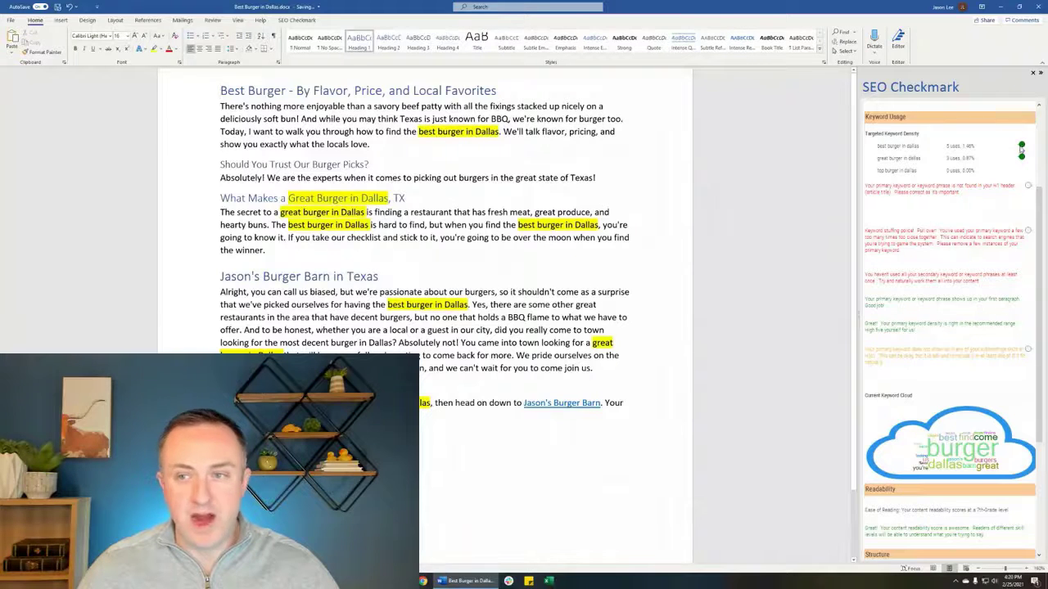
left_click(1020, 146)
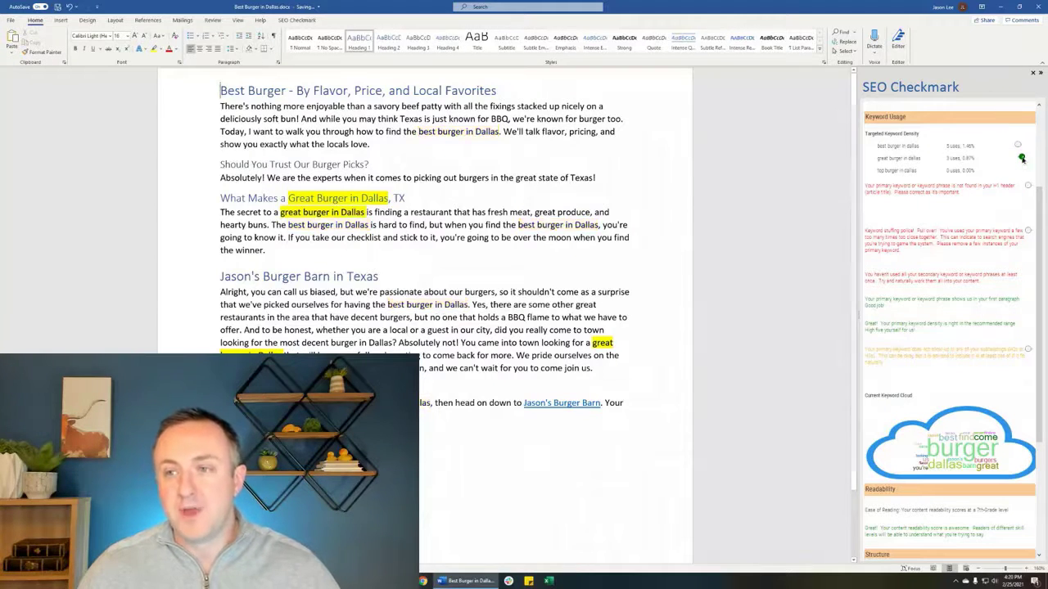
left_click(1020, 157)
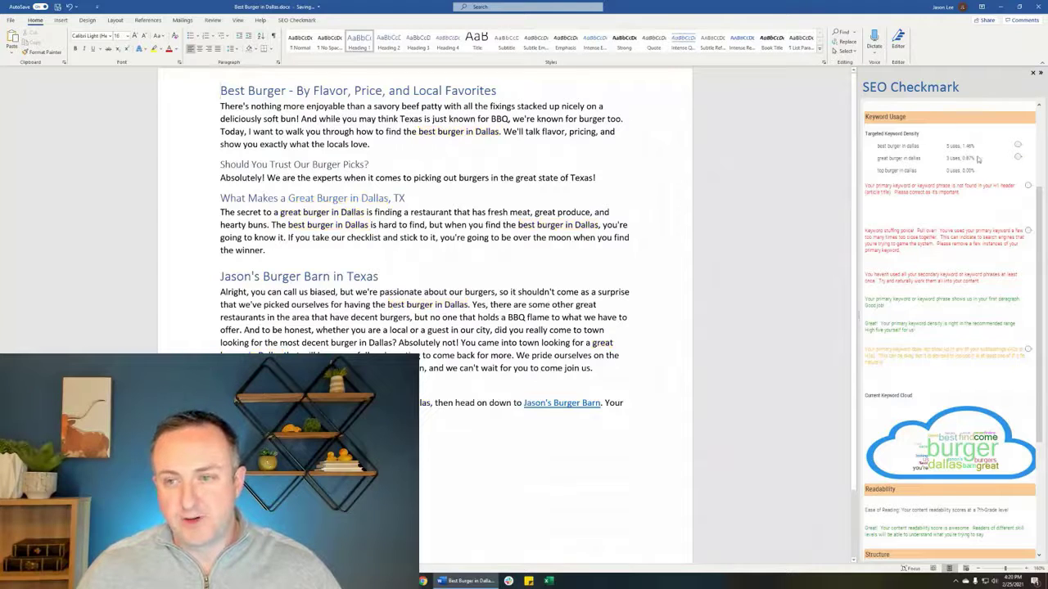
- Review the keyword usage feedback and keyword cloud, and temporarily highlight the H1 title flagged by the primary keyword check
mouse_move(911, 196)
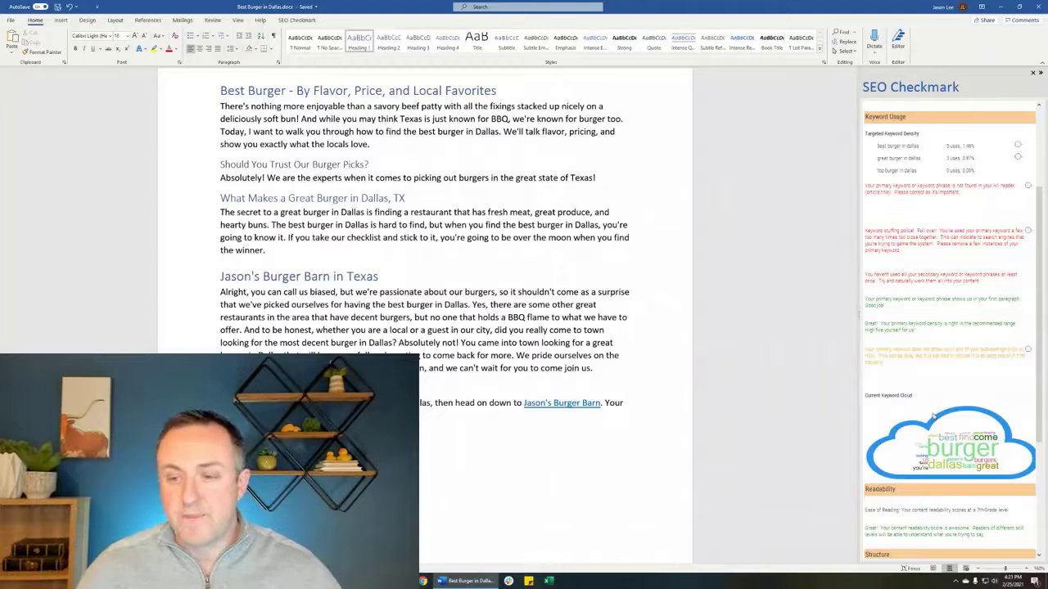
scroll(953, 401, "down", 1)
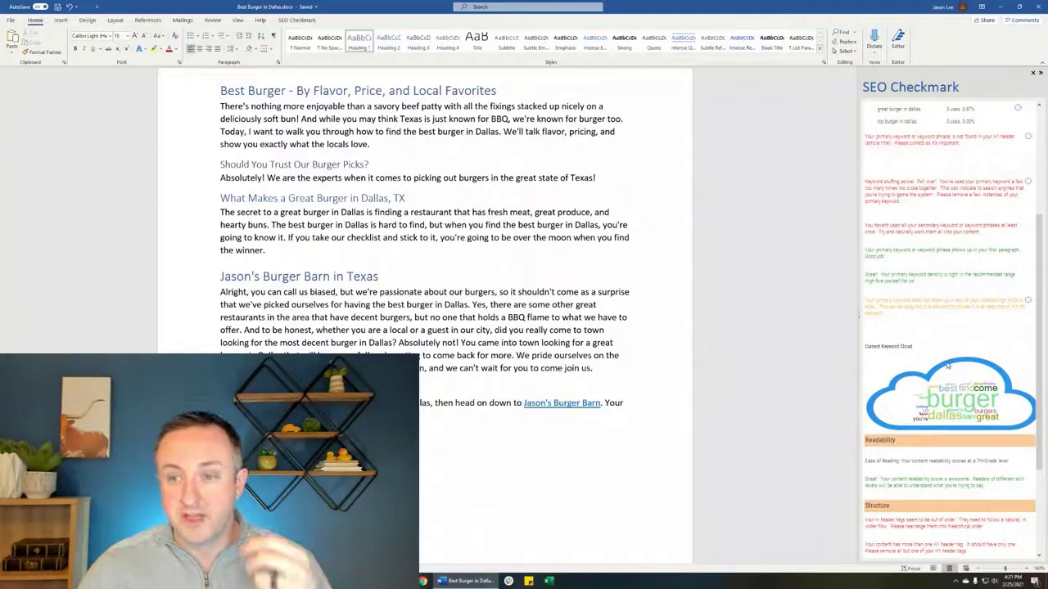
scroll(946, 329, "up", 2)
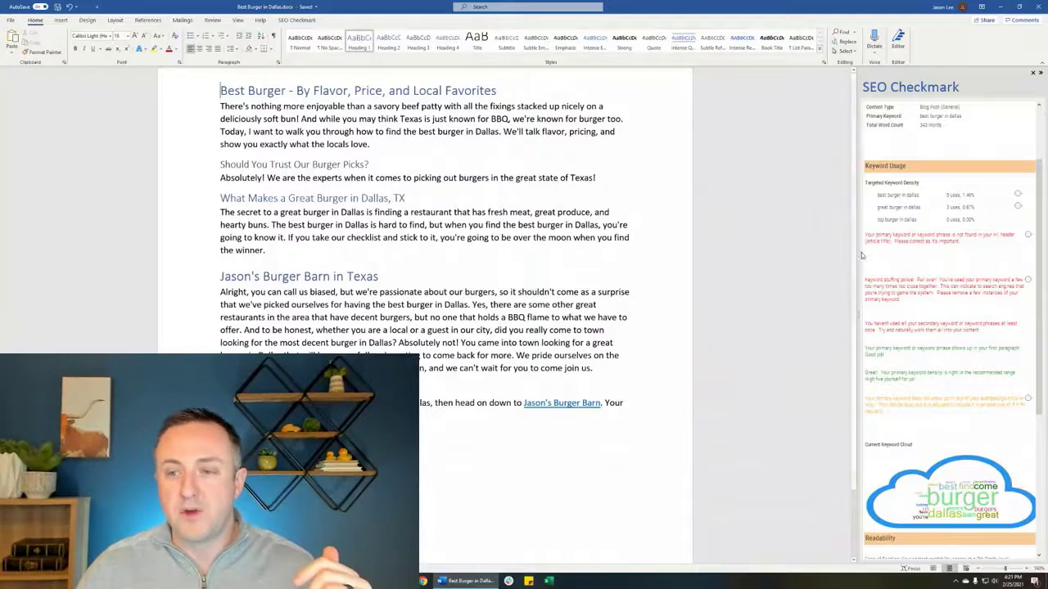
mouse_move(889, 259)
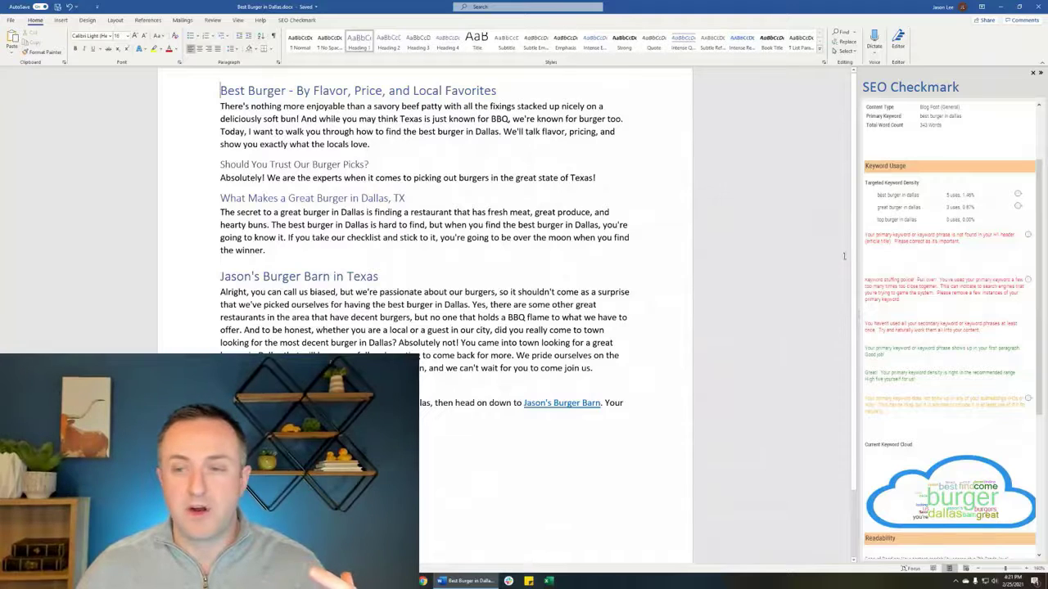
mouse_move(888, 327)
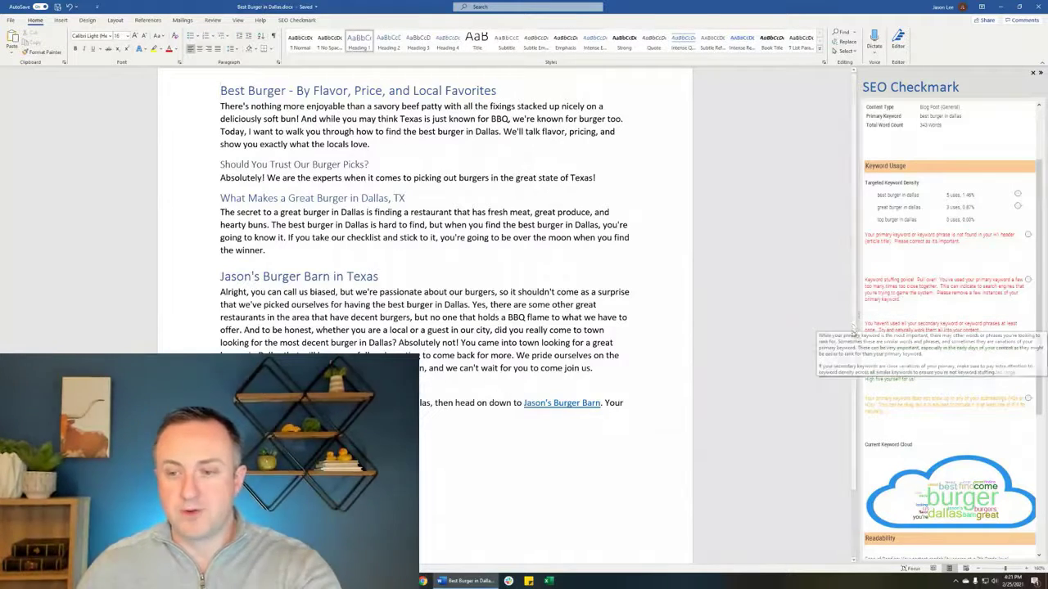
mouse_move(885, 404)
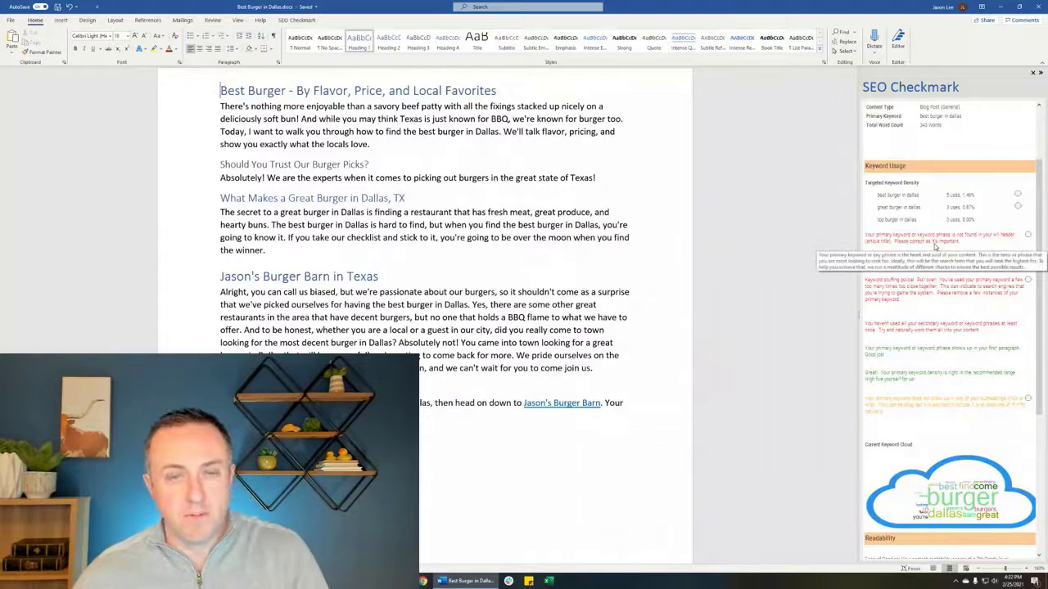
left_click(1028, 235)
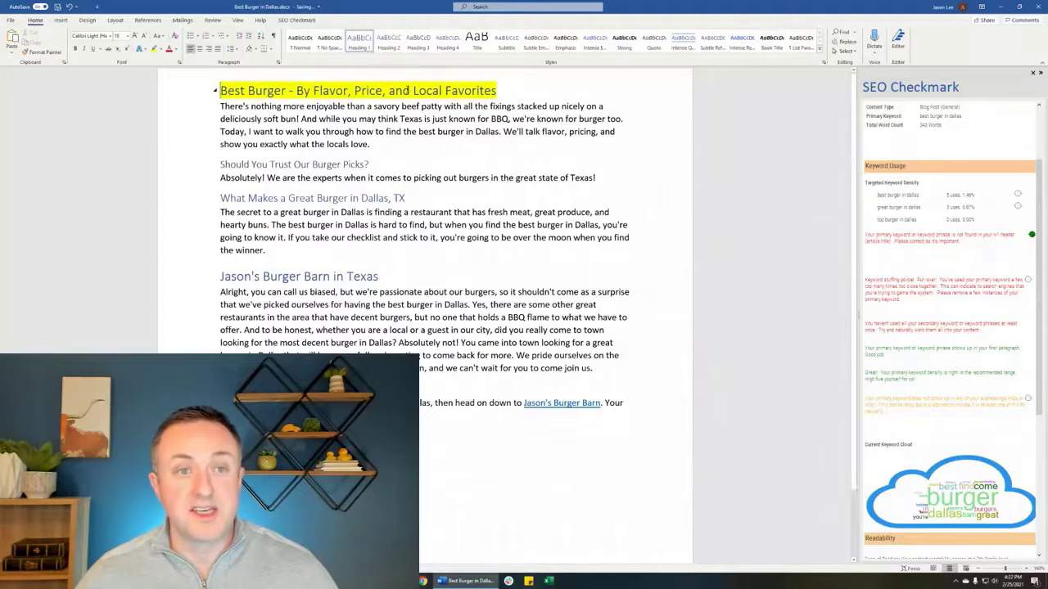
left_click(1031, 236)
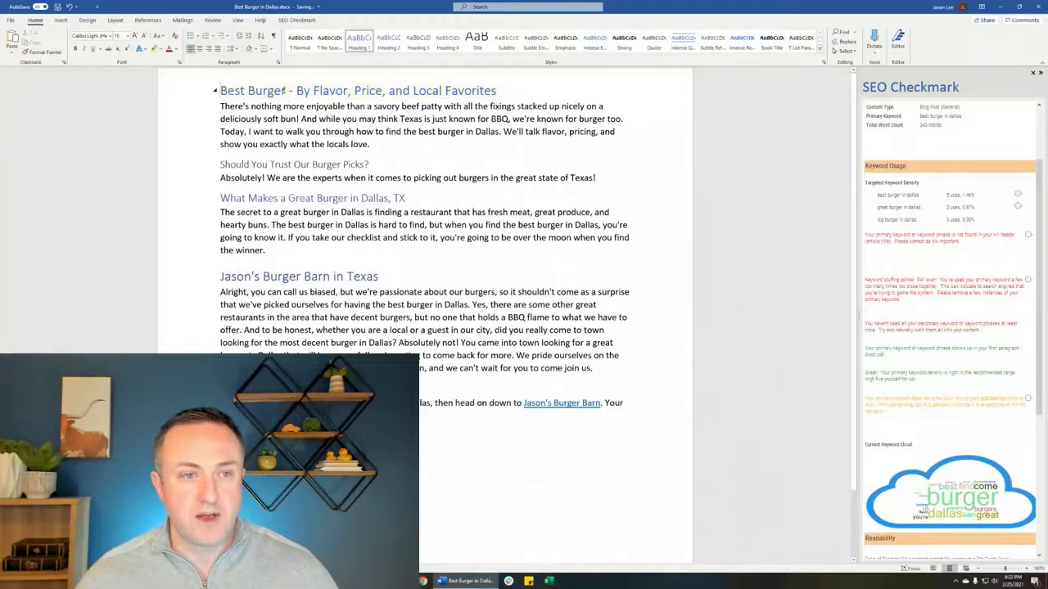
- Add "in Dallas" after "Best Burger" in the article title
type("in D")
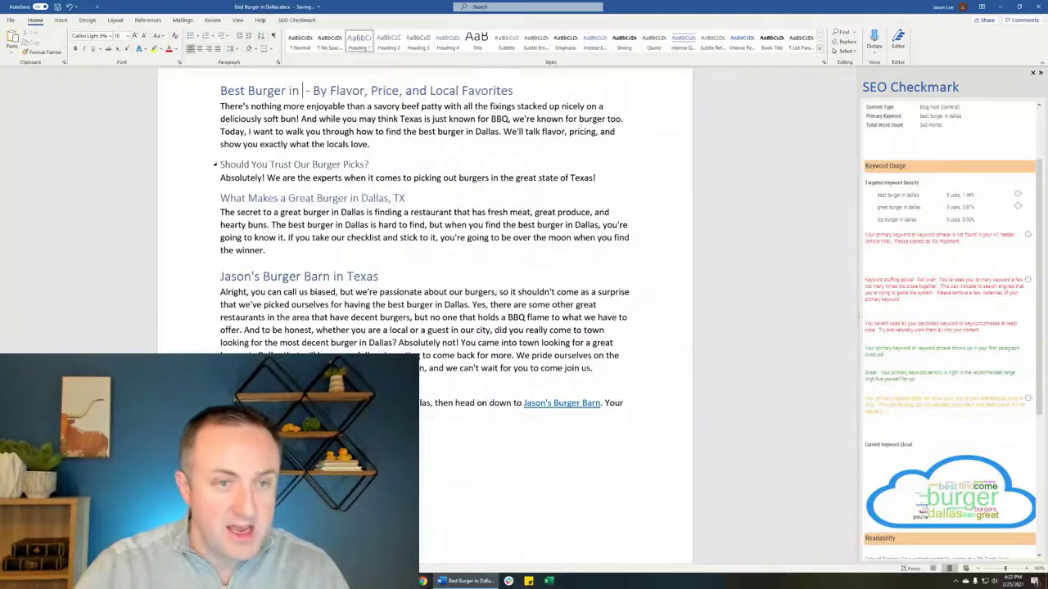
type("allas")
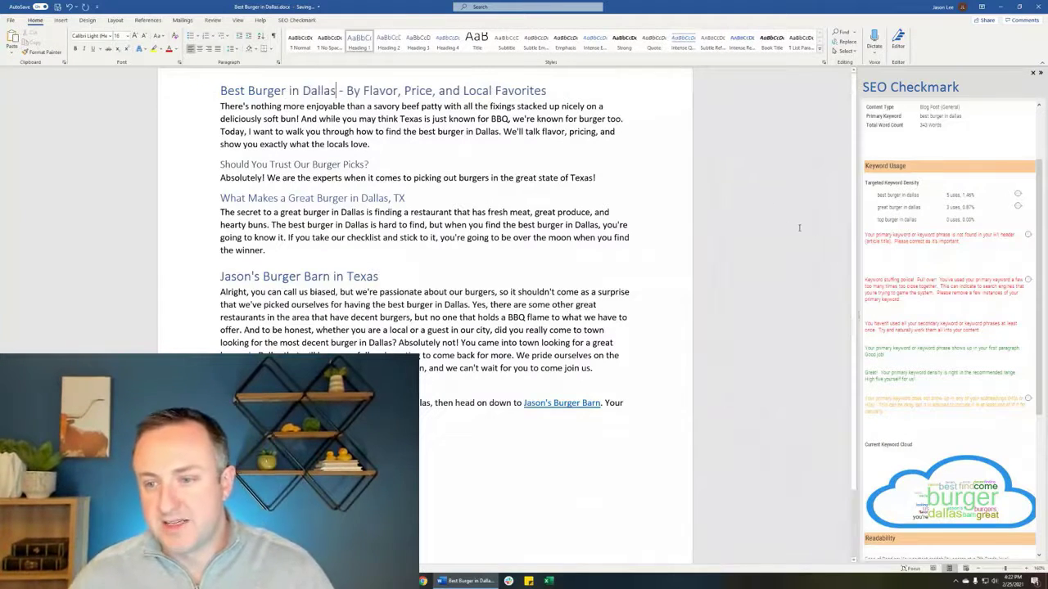
- Temporarily highlight the primary keyword instances flagged by the keyword stuffing check
mouse_move(931, 285)
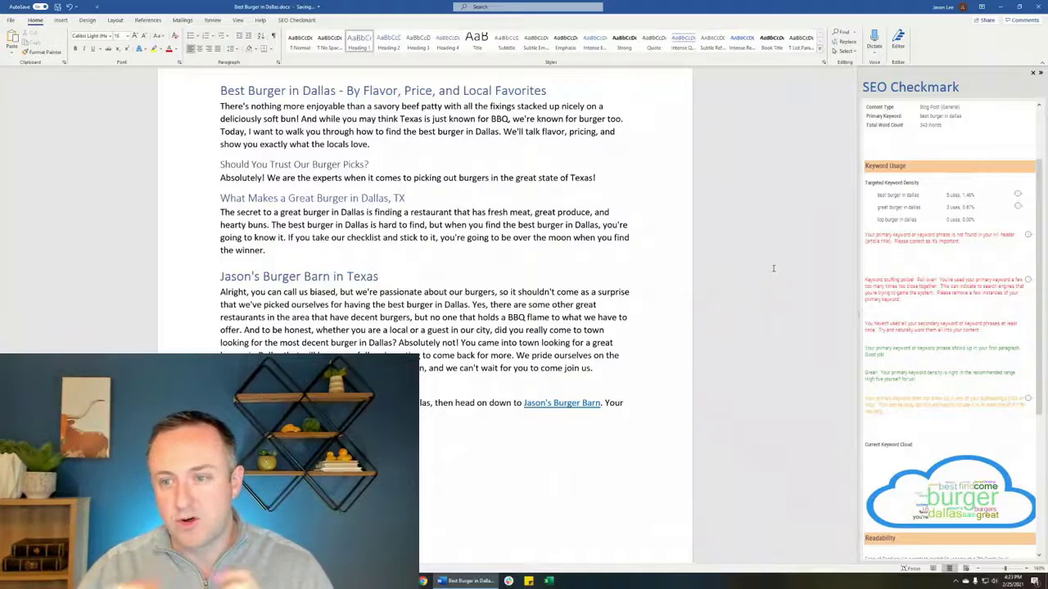
left_click(1028, 280)
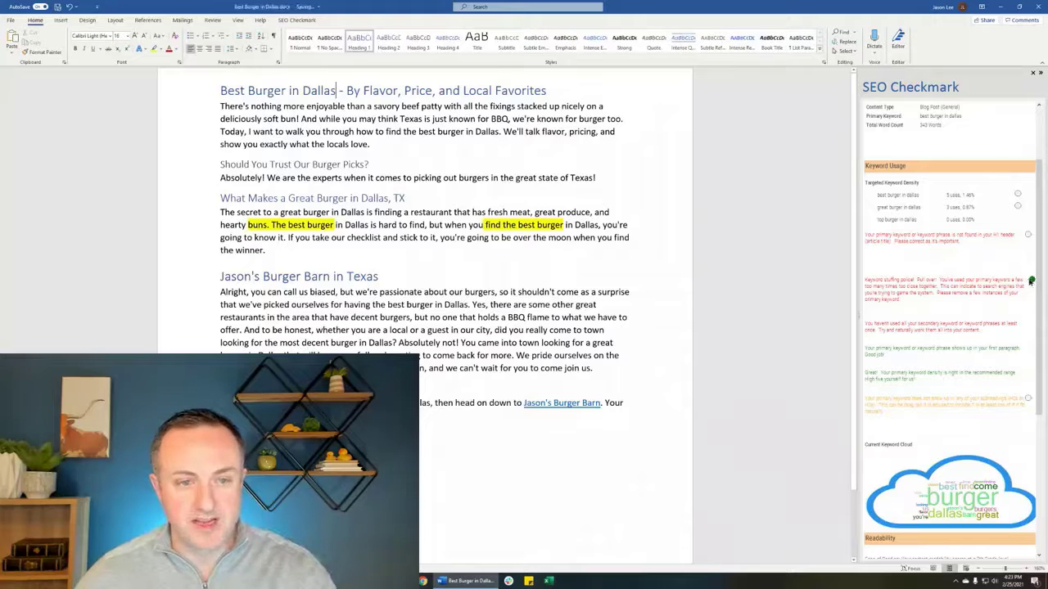
left_click(1030, 281)
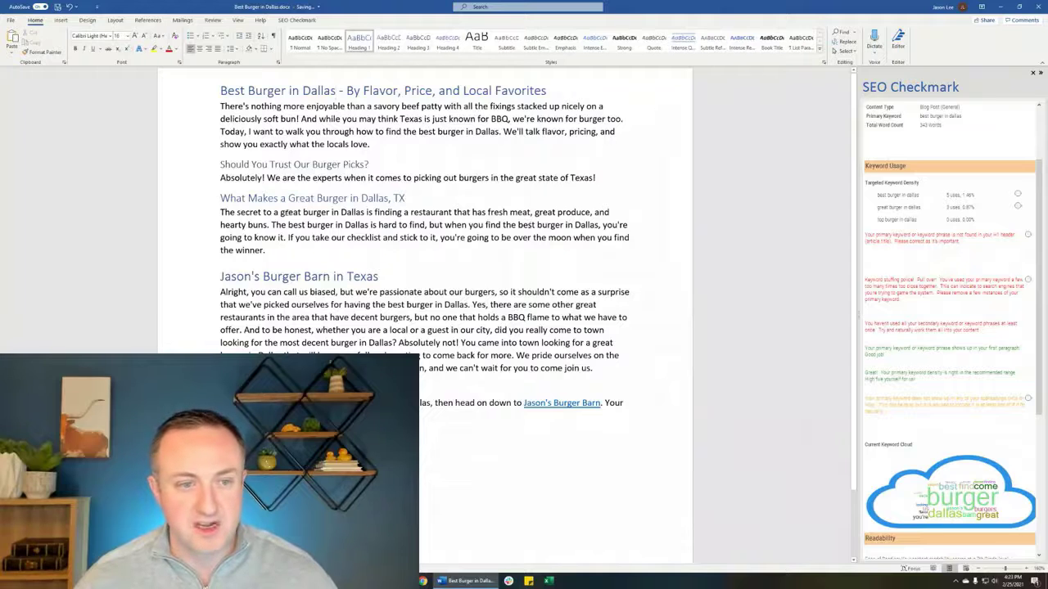
- Replace the first "burger in Dallas" after "The best" in the What Makes a Great Burger paragraph with "sandwich"
left_click_drag(369, 224, 309, 225)
type("sandw")
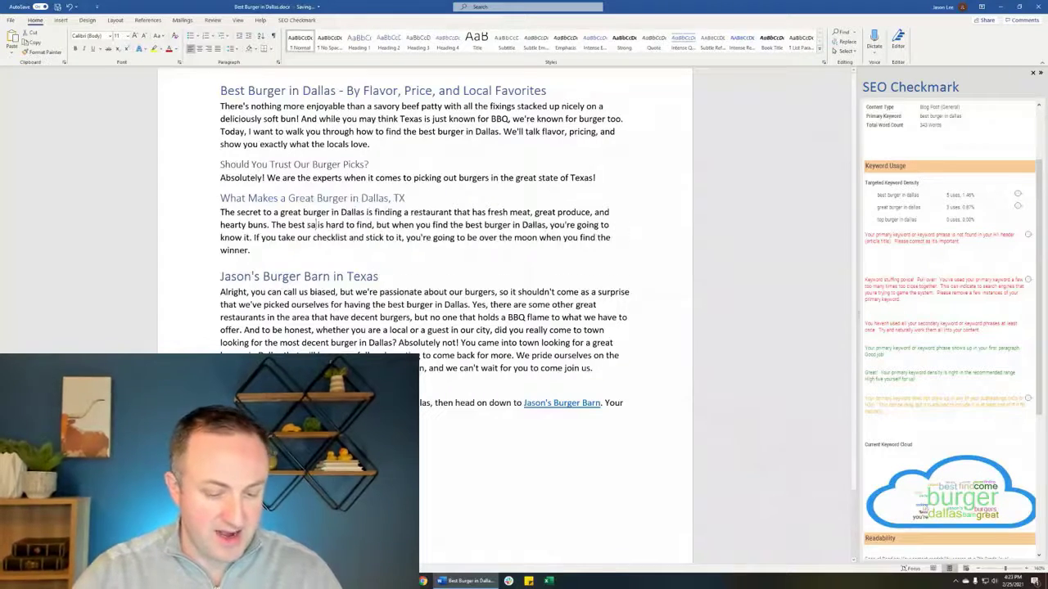
type("ich")
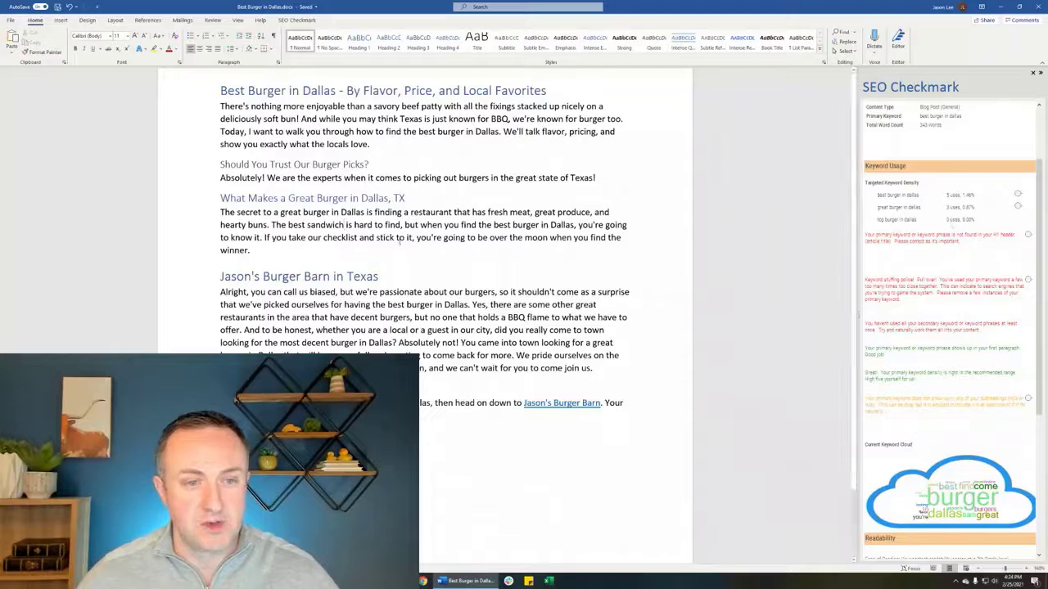
- Replace "best sandwich" in the What Makes a Great Burger paragraph with the secondary keyword "top burger in Dallas"
left_click_drag(345, 224, 287, 224)
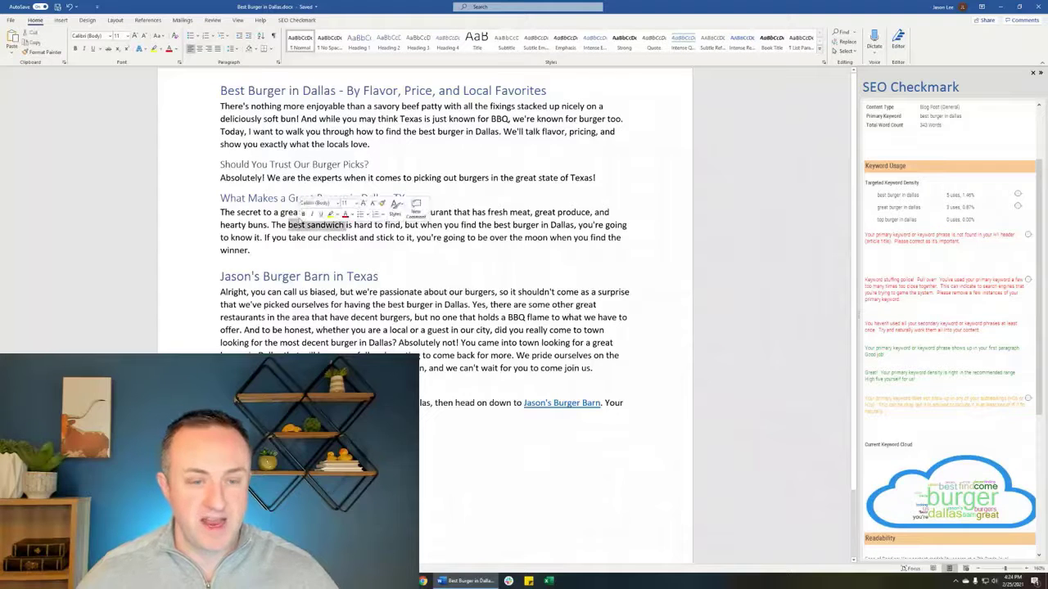
type("top burger")
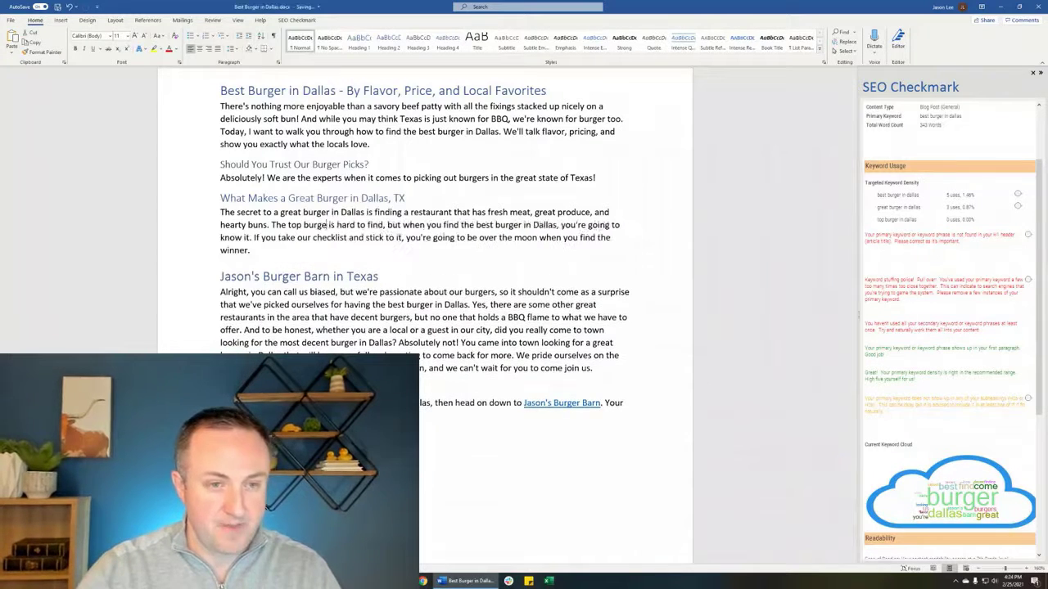
type(" in Dallas")
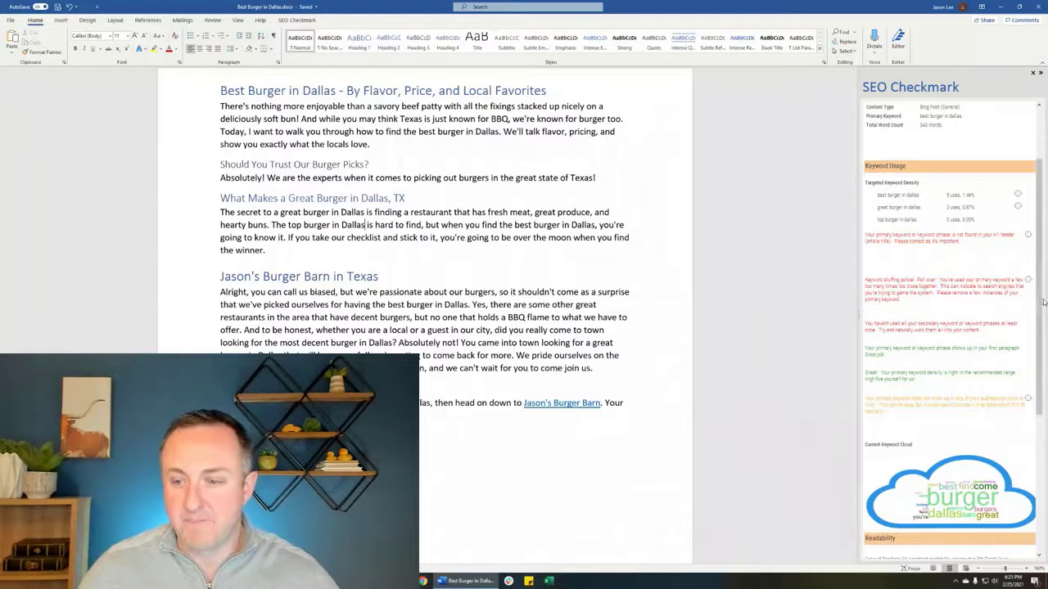
- Apply the Heading 2 style to the "Jason's Burger Barn in Texas" and "Should You Trust Our Burger Picks?" headings, following the structure feedback
scroll(1042, 337, "down", 1)
left_click_drag(1042, 337, 1045, 437)
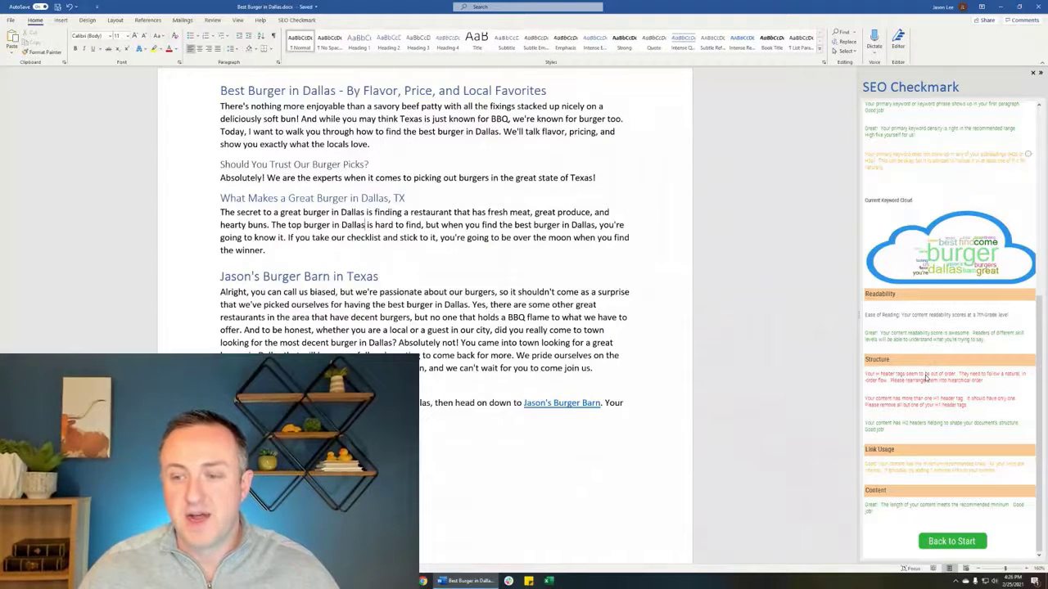
mouse_move(925, 378)
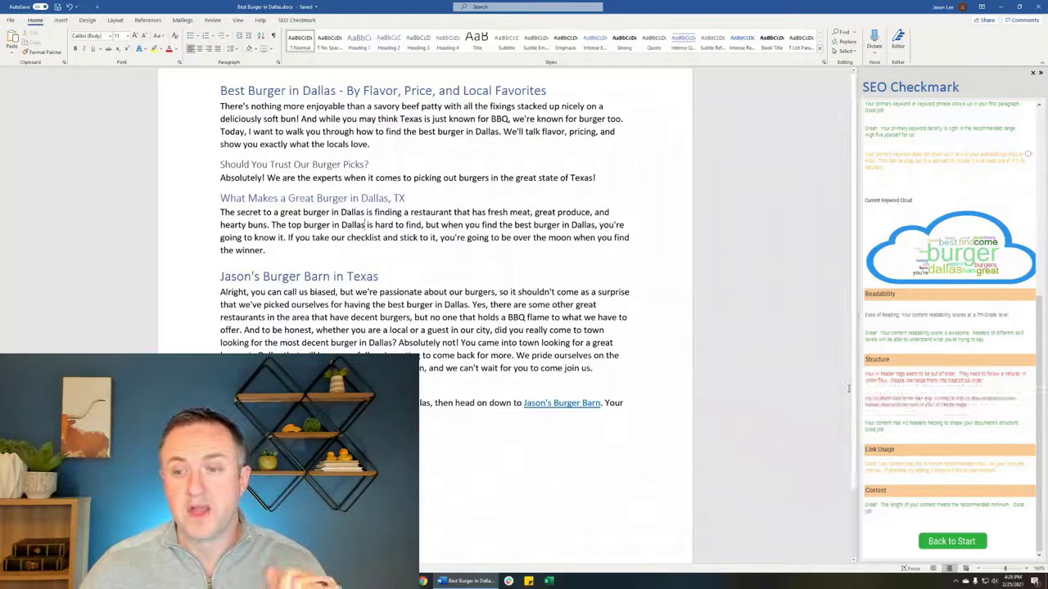
mouse_move(890, 385)
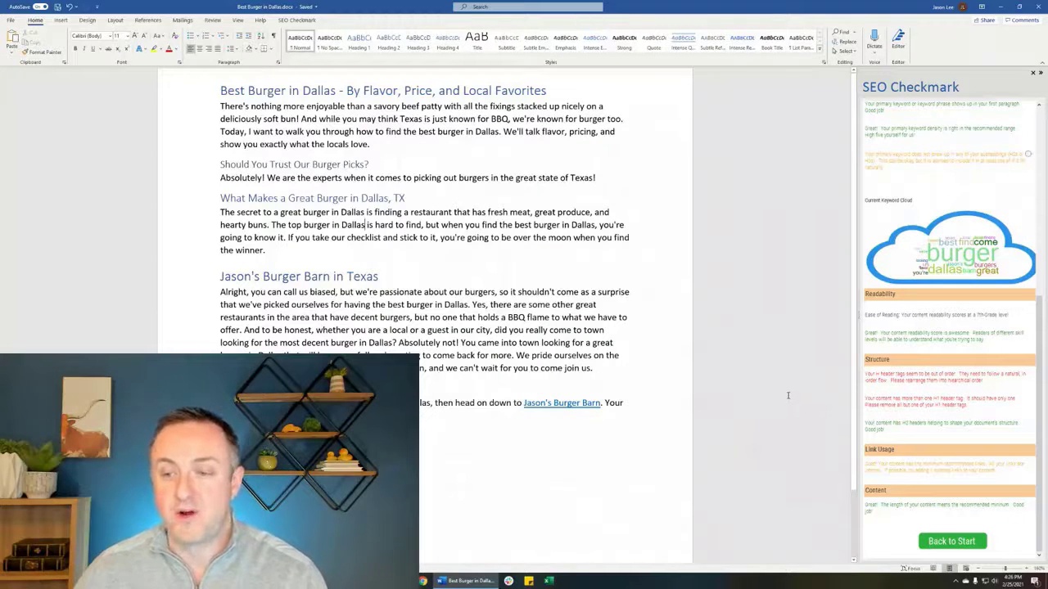
left_click(278, 275)
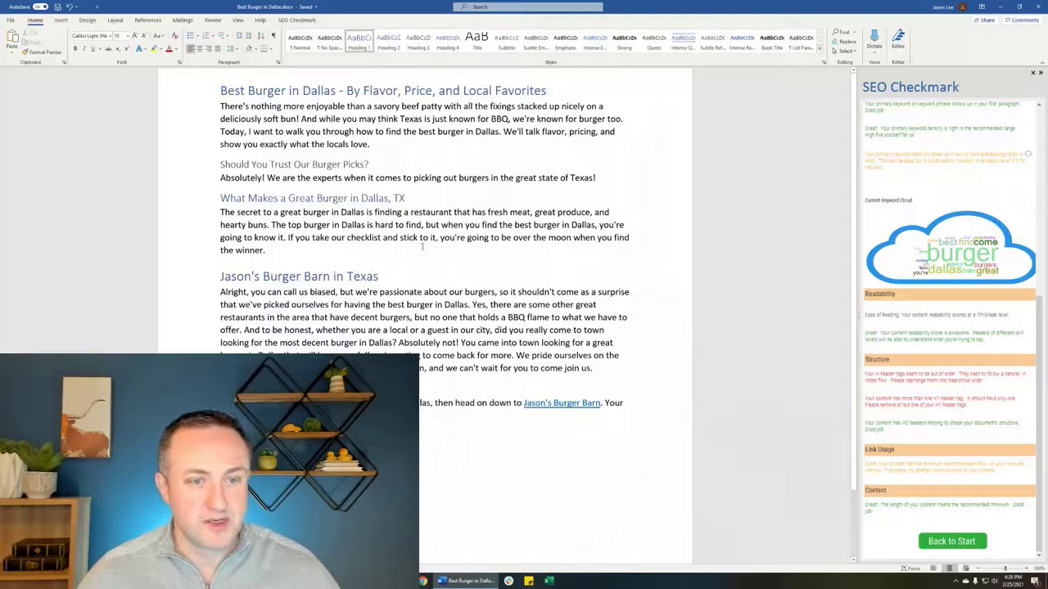
triple_click(303, 276)
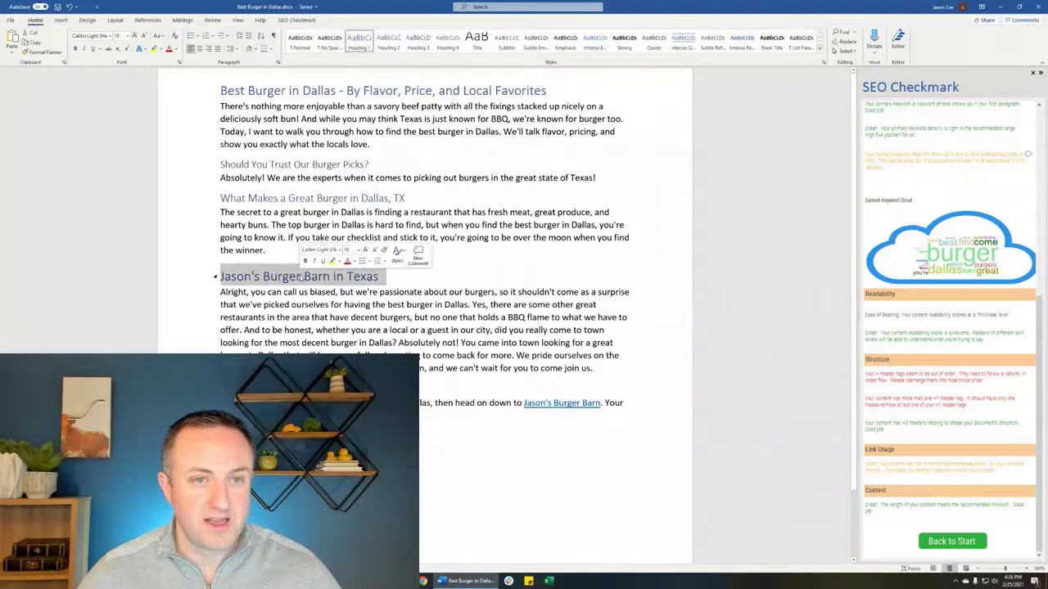
left_click(389, 44)
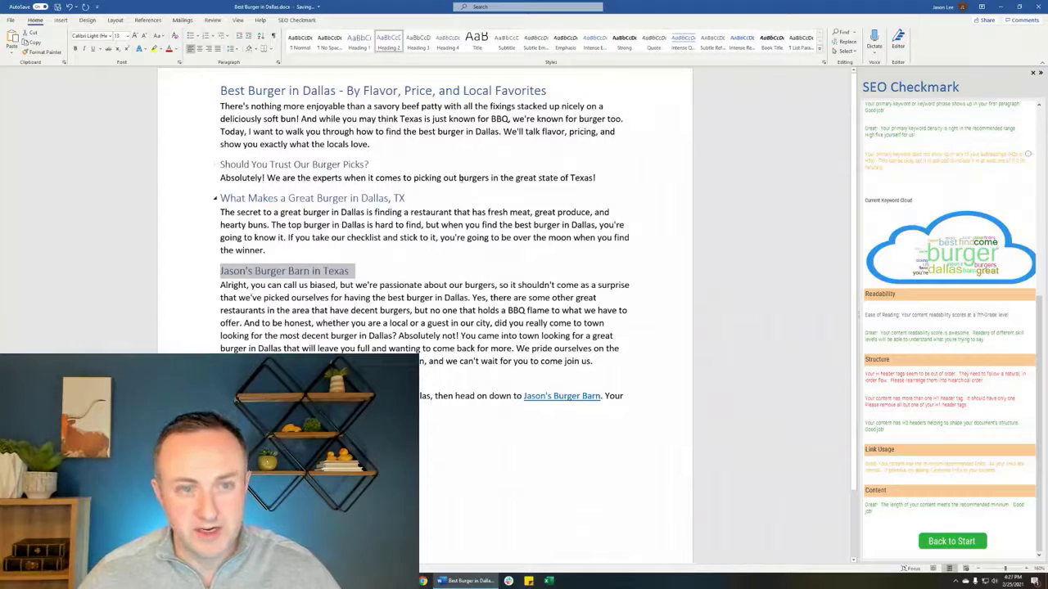
triple_click(320, 164)
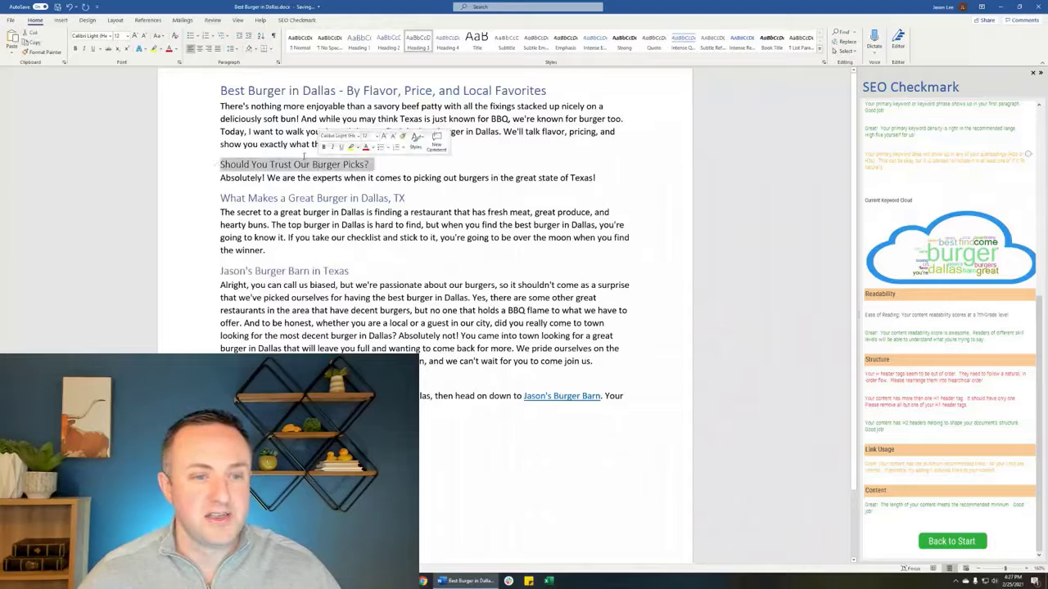
key("ctrl+alt+2")
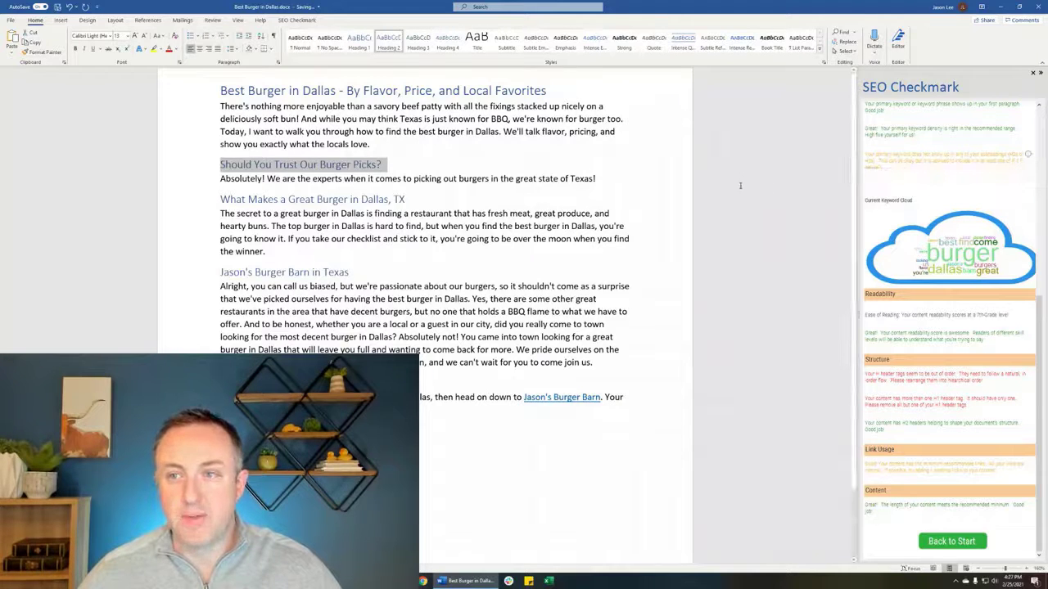
- Append "- Best Burger in Dallas, TX" to the "Jason's Burger Barn in Texas" heading
left_click(367, 271)
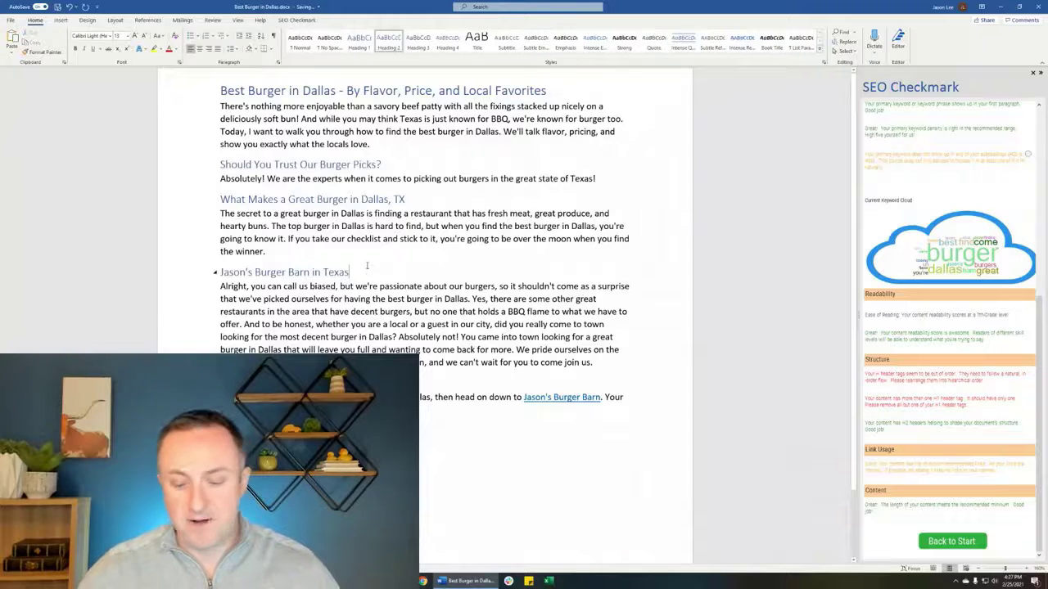
type("- ")
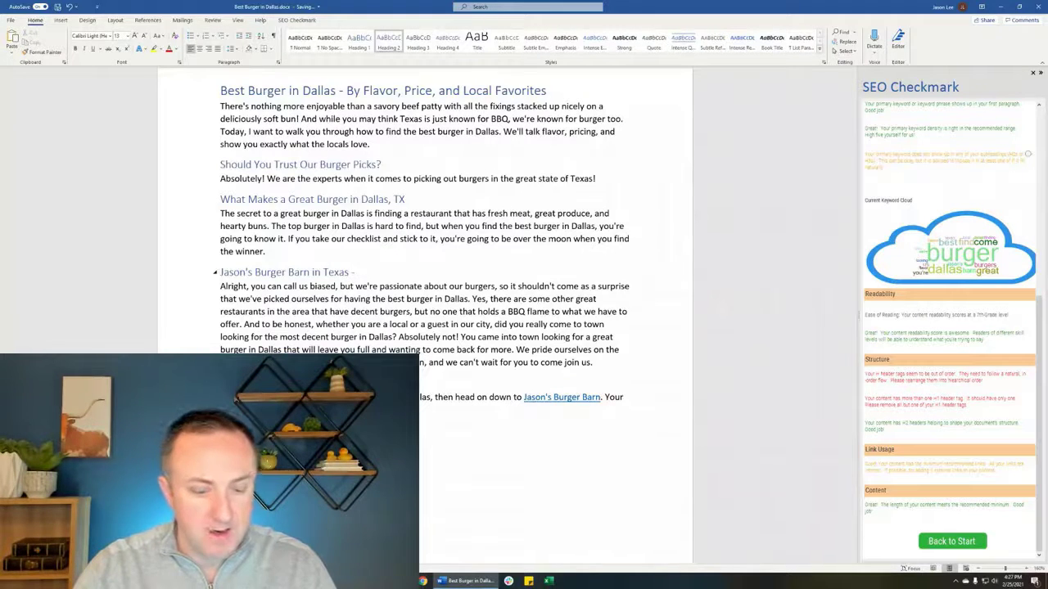
type("Best Burge")
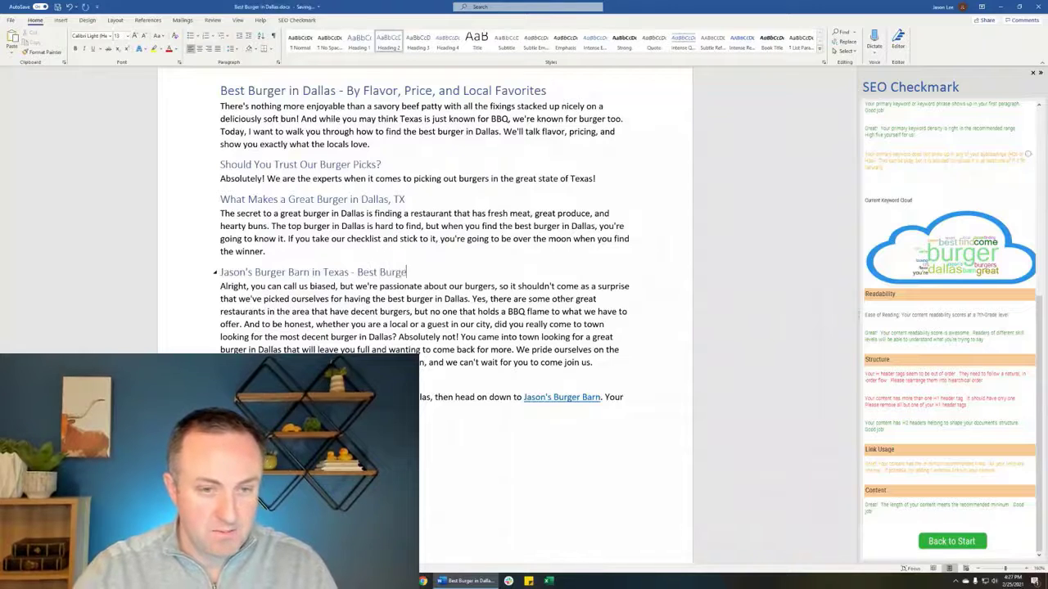
type("r in Dallas, ")
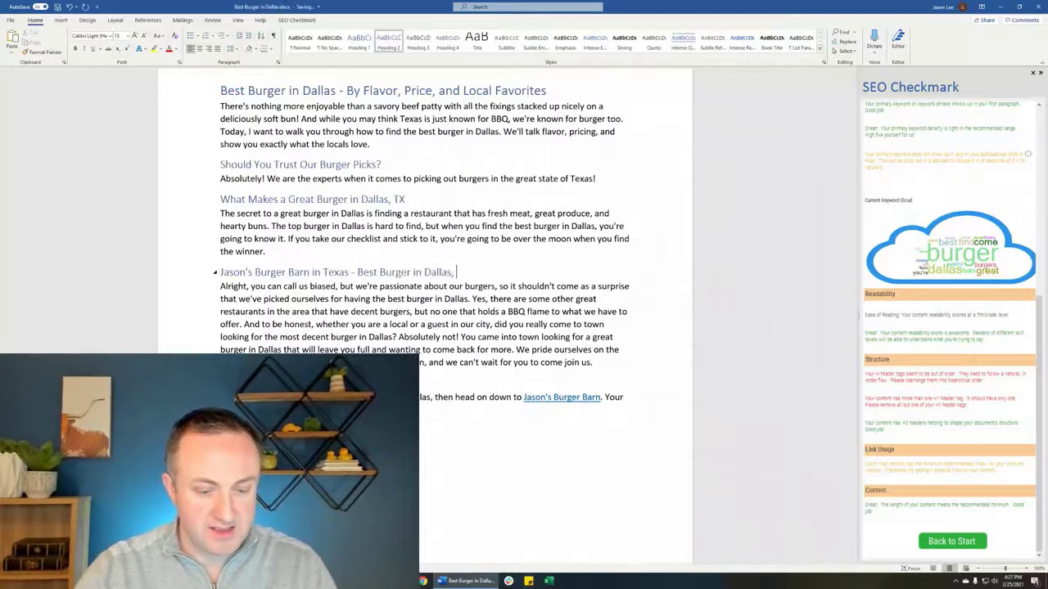
type("TX")
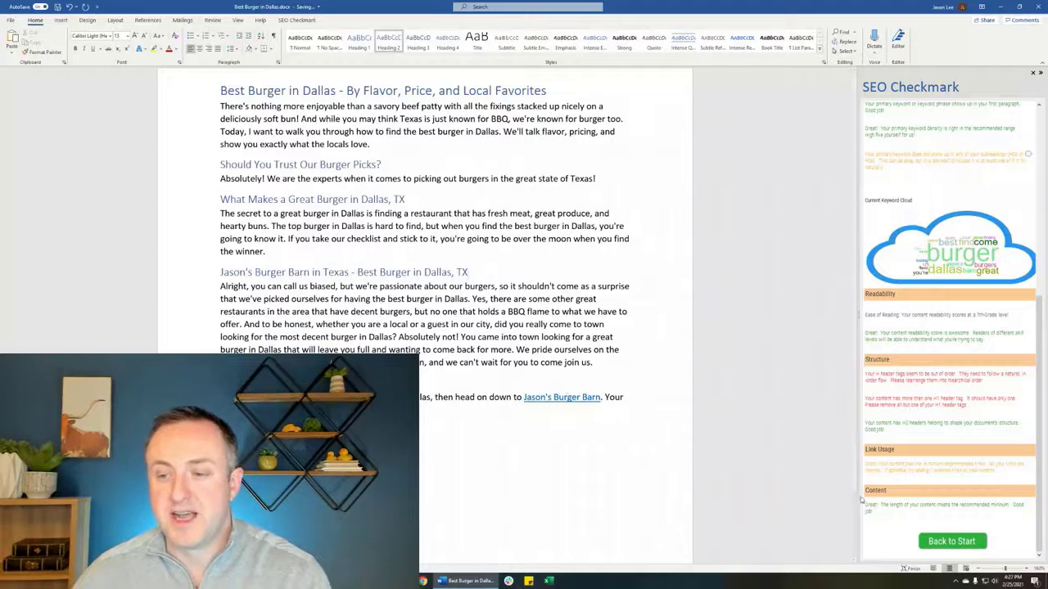
- Link the words "Absolutely not" in the Jason's Burger Barn paragraph to google.com as an external link
mouse_move(918, 479)
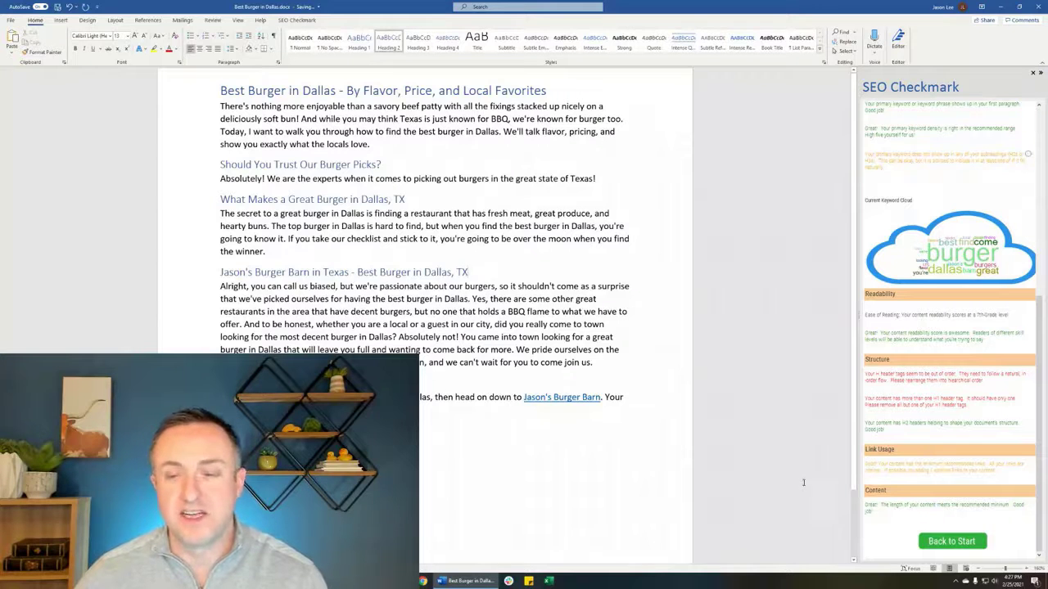
mouse_move(886, 472)
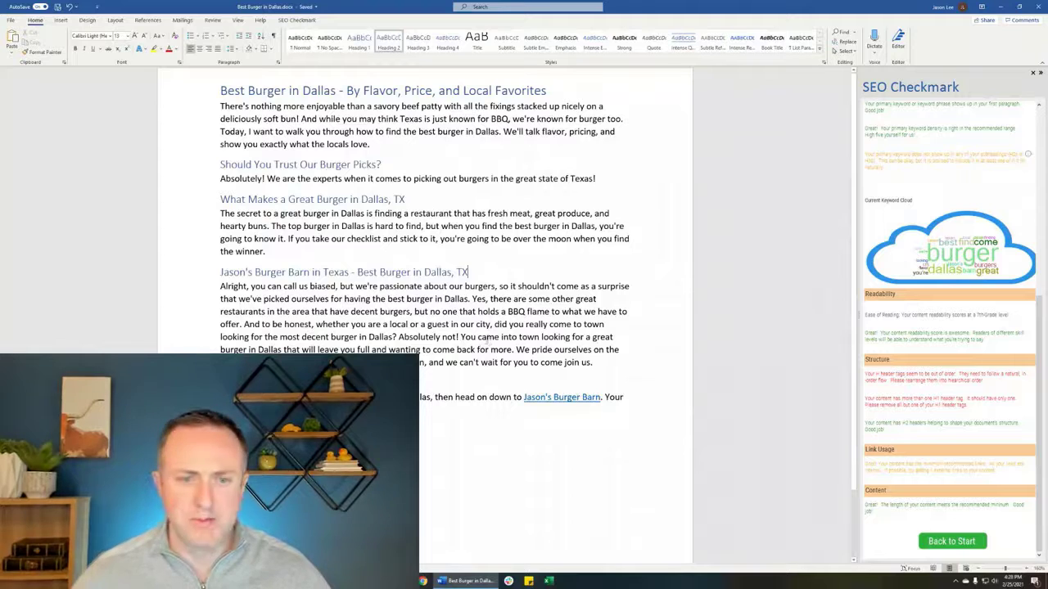
left_click_drag(456, 337, 399, 337)
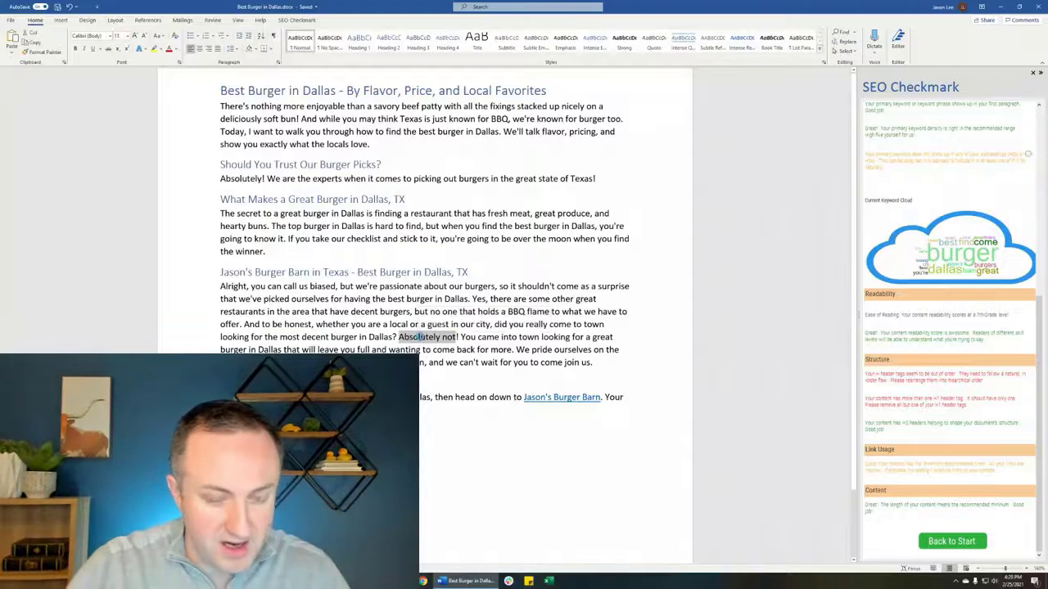
key("ctrl+k")
type("google.com")
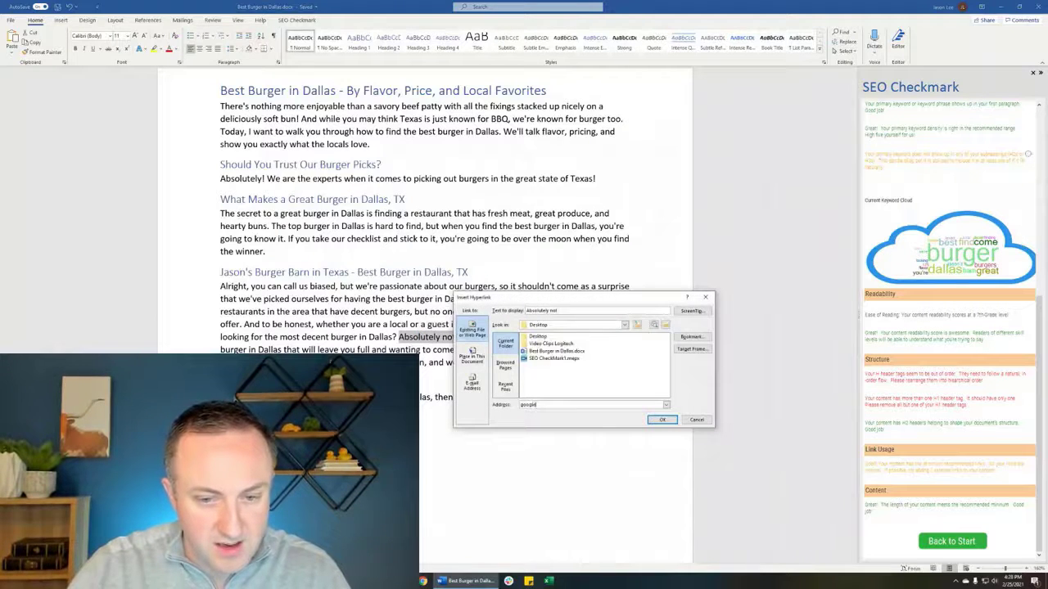
left_click(660, 420)
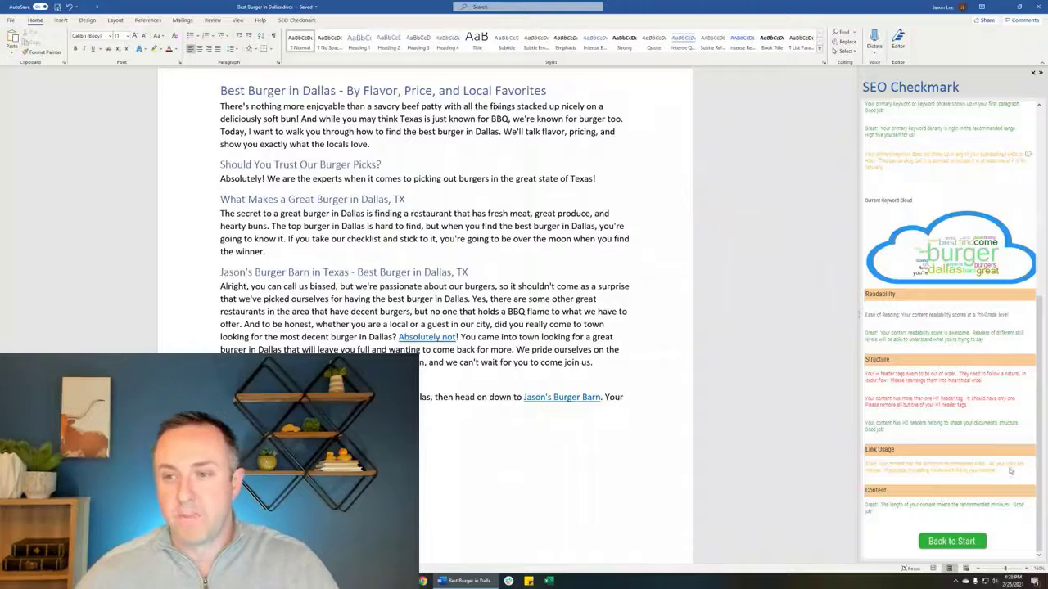
- Return to the SEO Checkmark setup form and rerun the analysis with the same content type, keywords and website address
left_click_drag(1038, 372, 1034, 453)
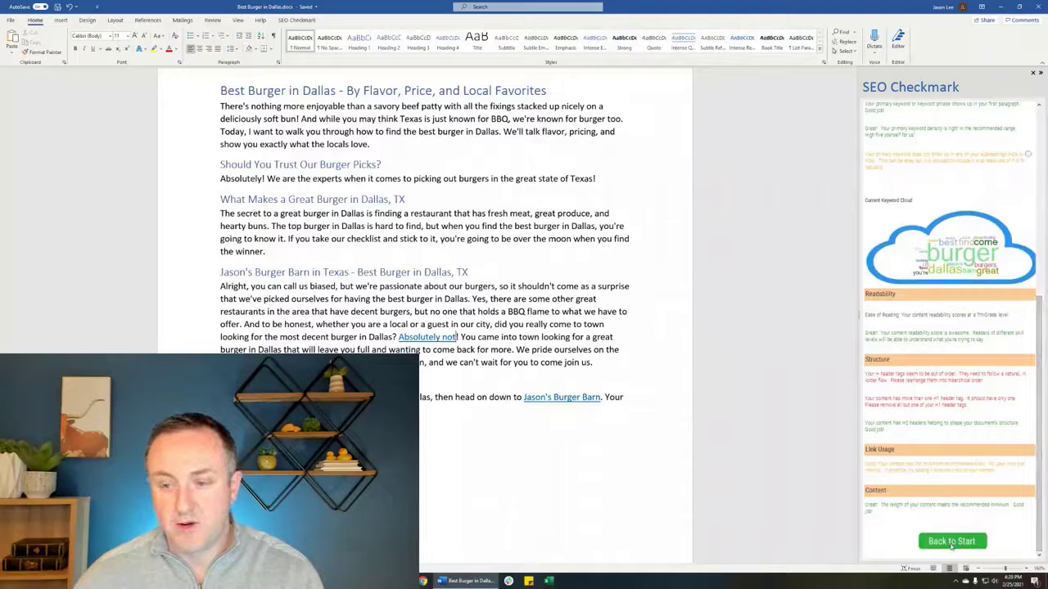
left_click(951, 541)
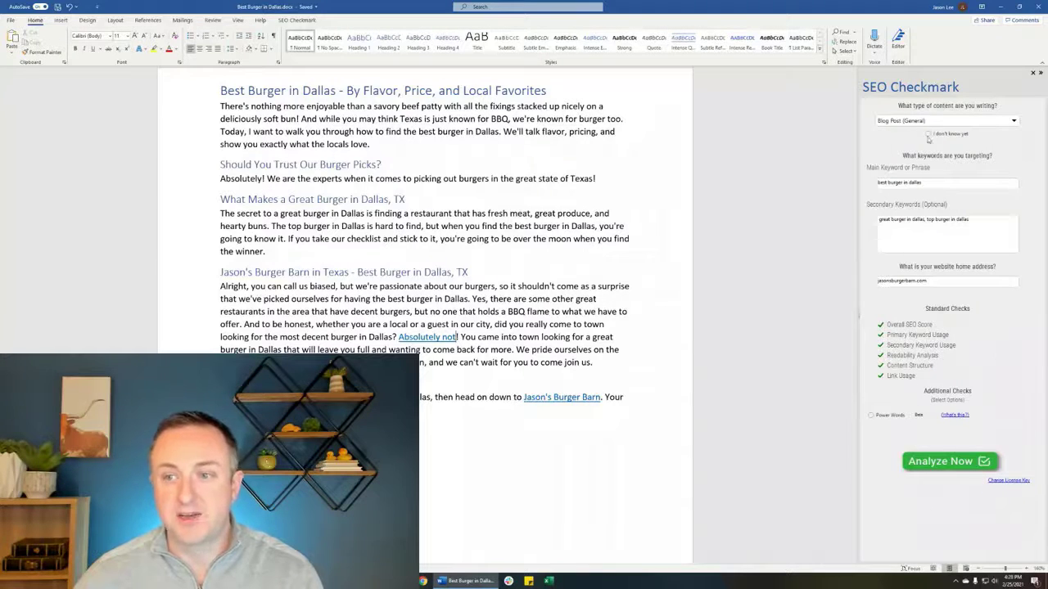
left_click(949, 462)
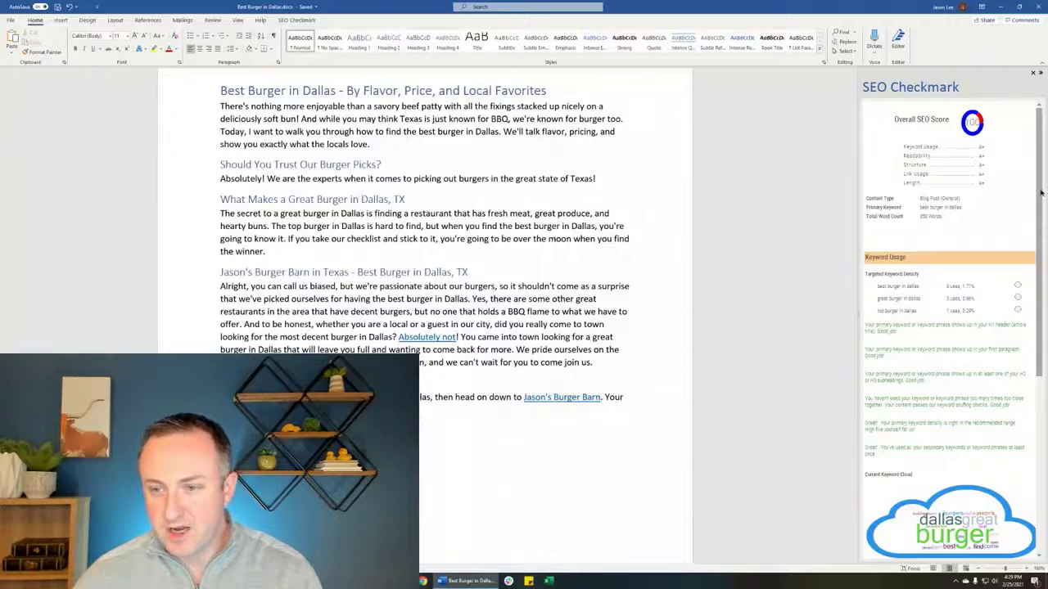
- Review the new analysis results and toggle the in-document highlights for all three targeted keywords, leaving them off
scroll(1041, 193, "down", 5)
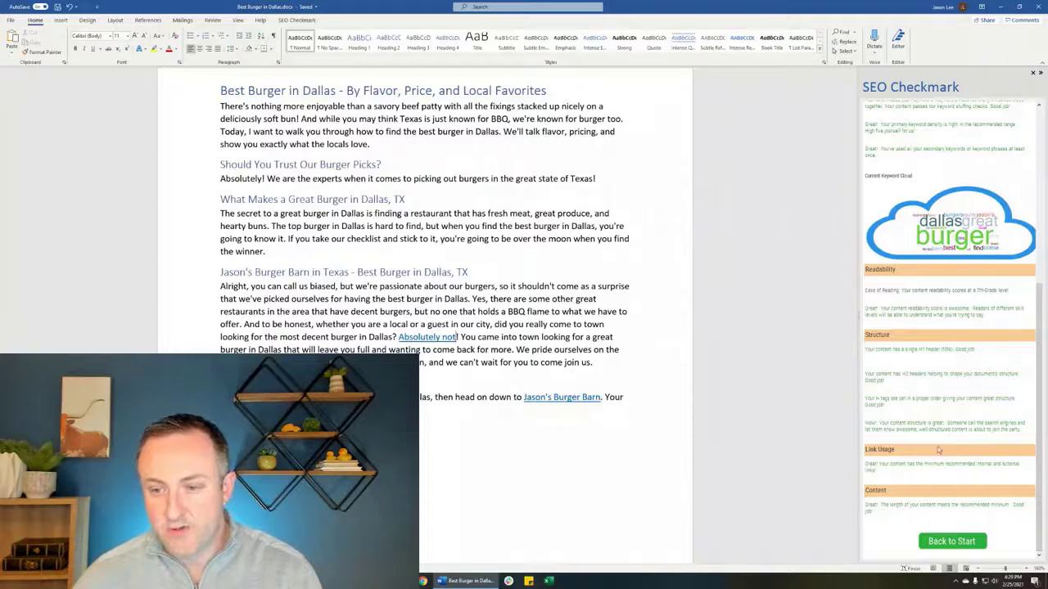
scroll(1042, 370, "up", 1)
scroll(1042, 370, "up", 4)
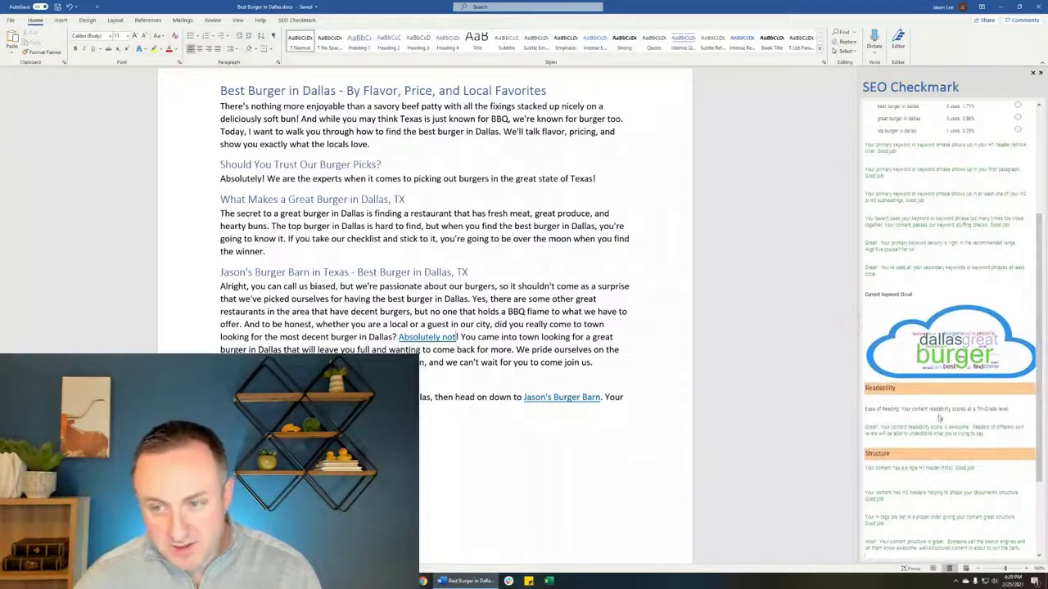
scroll(942, 416, "up", 2)
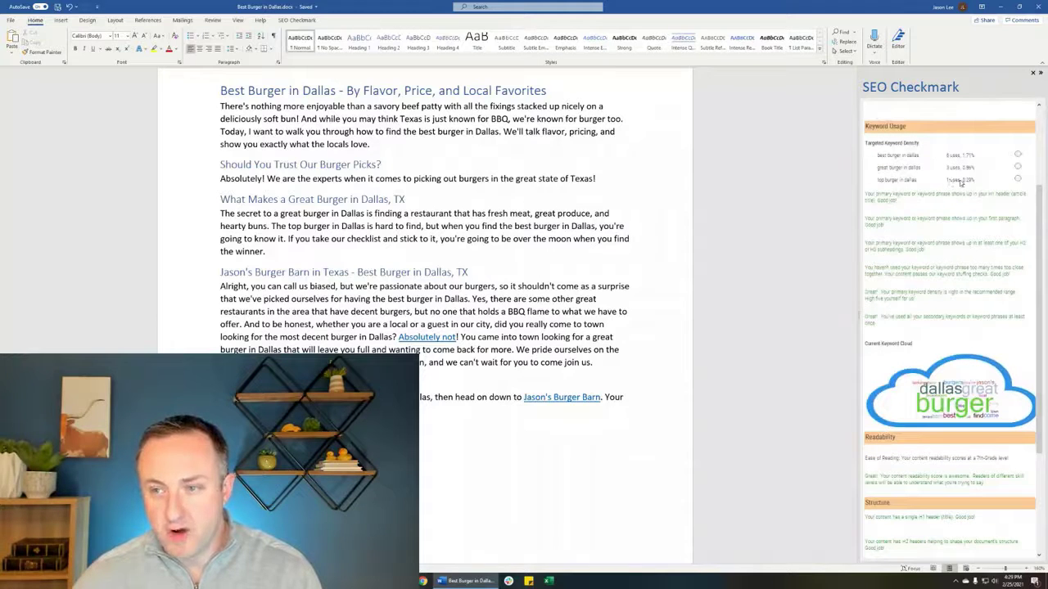
left_click(1020, 180)
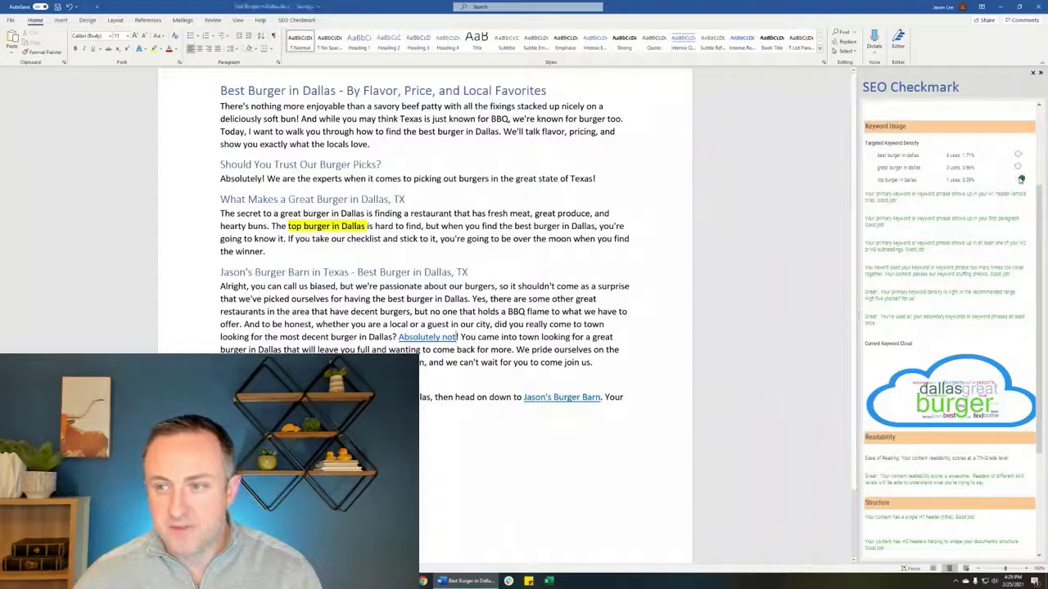
left_click(1021, 167)
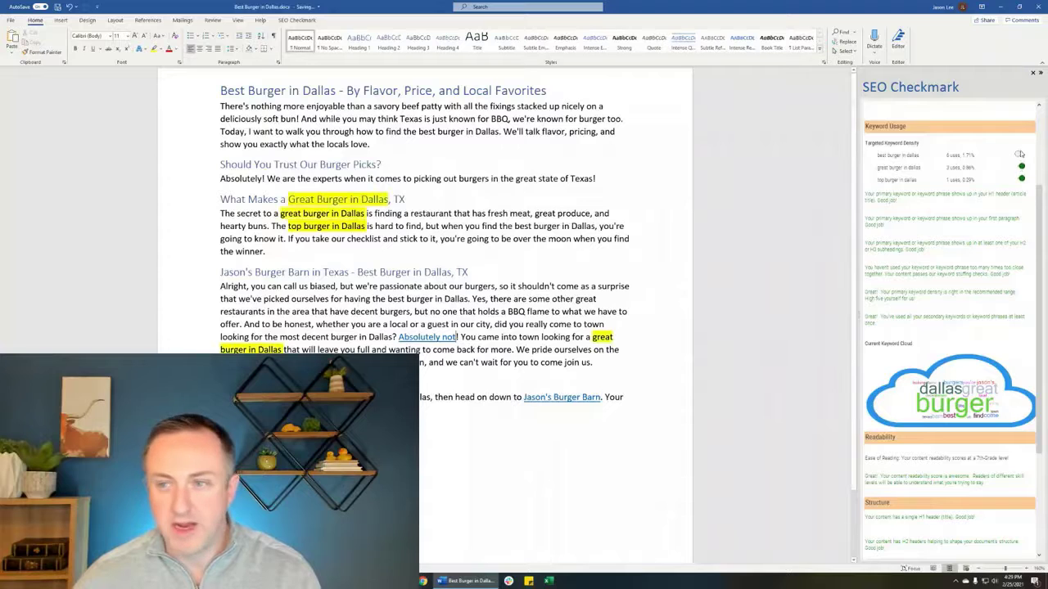
left_click(1019, 156)
left_click(1019, 155)
left_click(1019, 167)
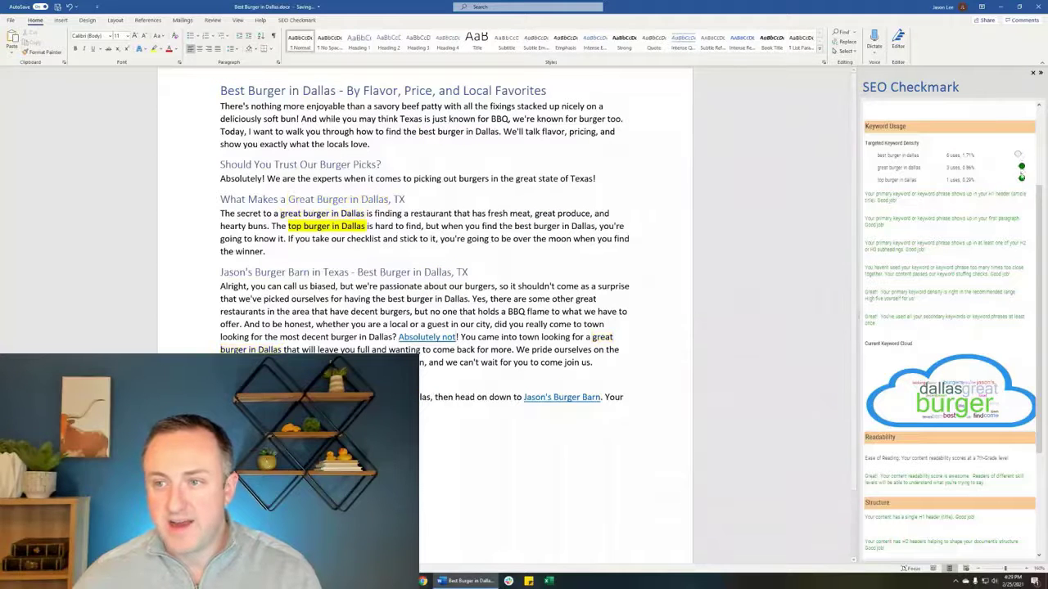
left_click(1019, 179)
- Look over the overall SEO score and the keyword, readability, structure and link feedback in the updated report
scroll(1010, 246, "up", 3)
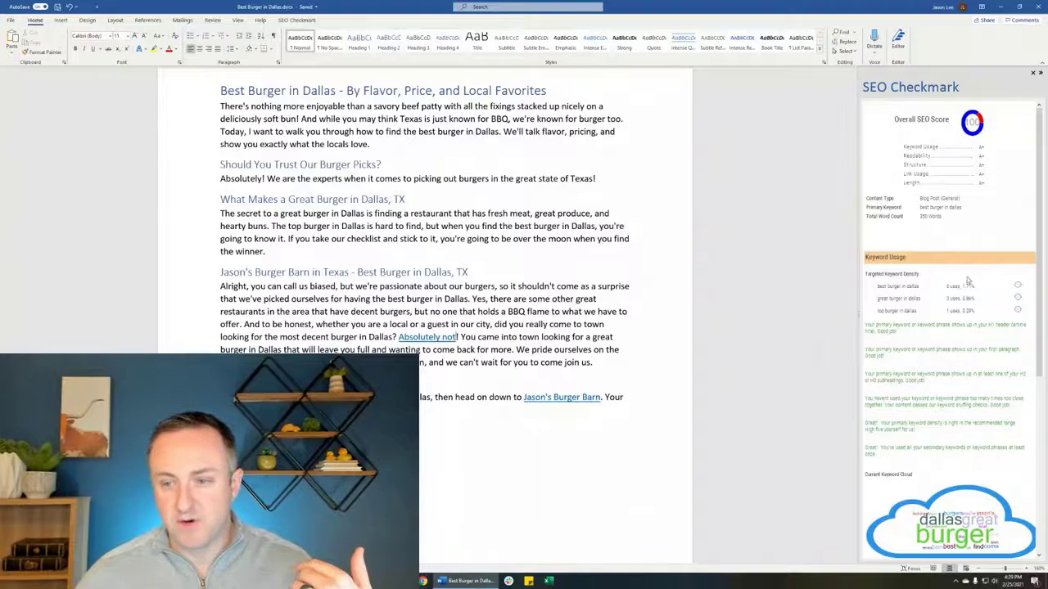
scroll(967, 284, "down", 3)
scroll(967, 284, "down", 1)
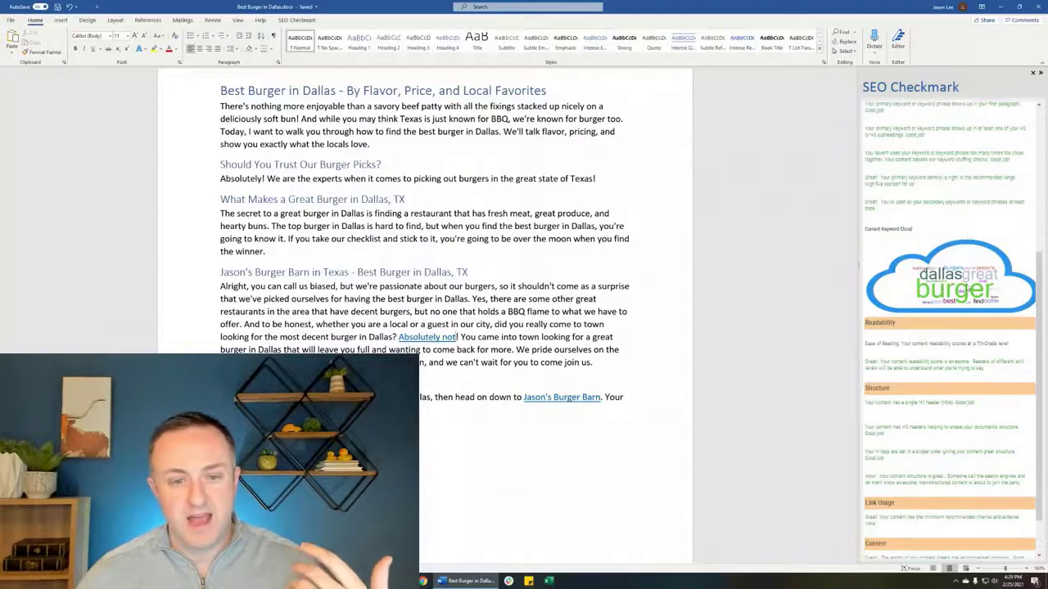
scroll(965, 286, "up", 4)
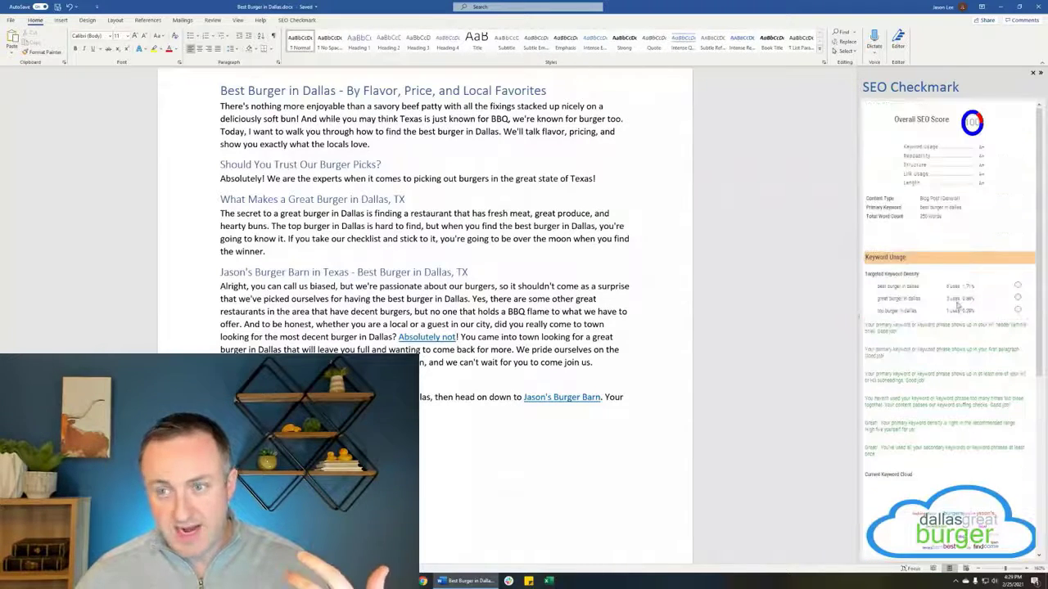